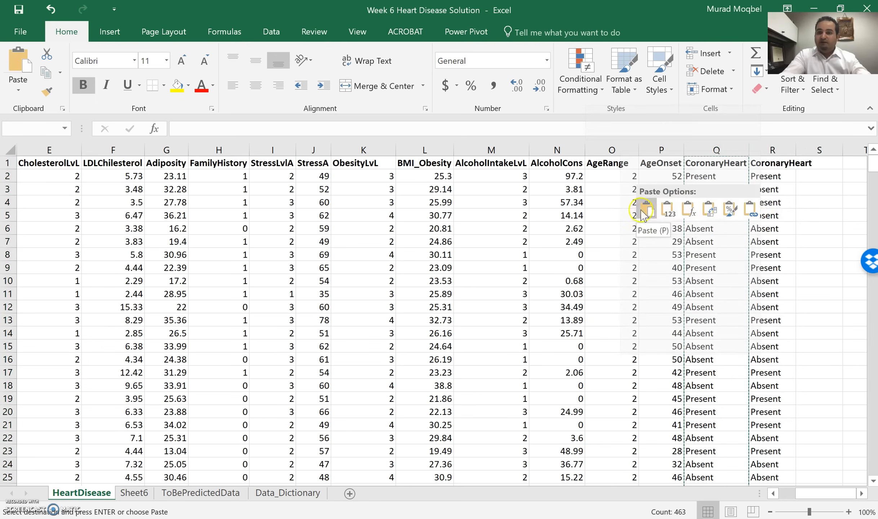
Replace every "Present" with 1 in the CoronaryHeart column Q of the HeartDisease sheet.
click(720, 176)
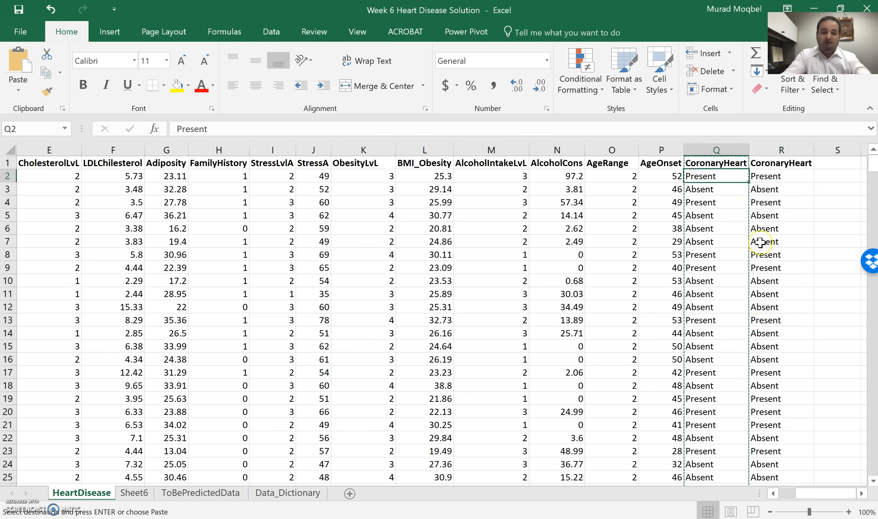
key(ctrl+f)
click(493, 261)
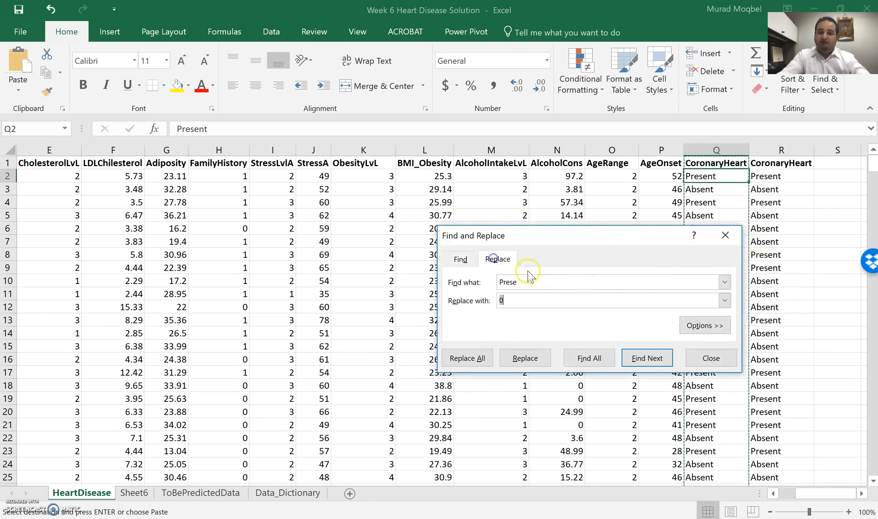
click(522, 282)
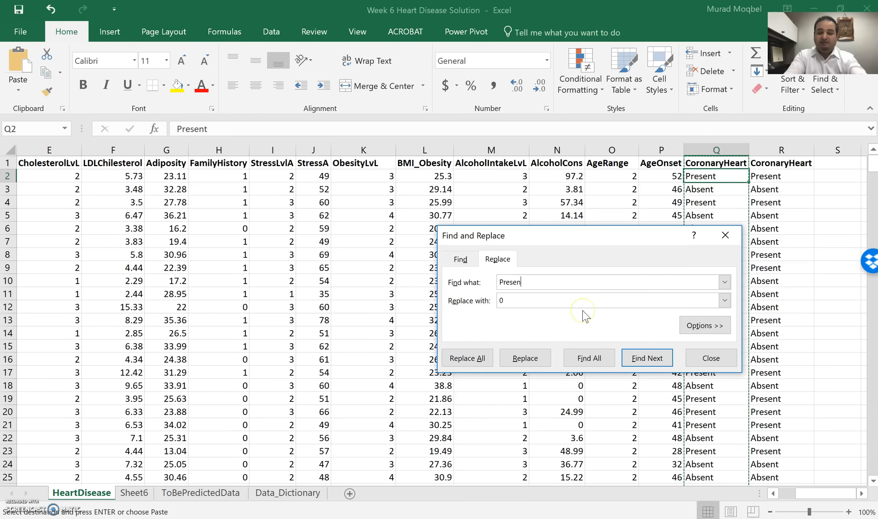
drag(543, 305, 447, 302)
text(1)
click(717, 147)
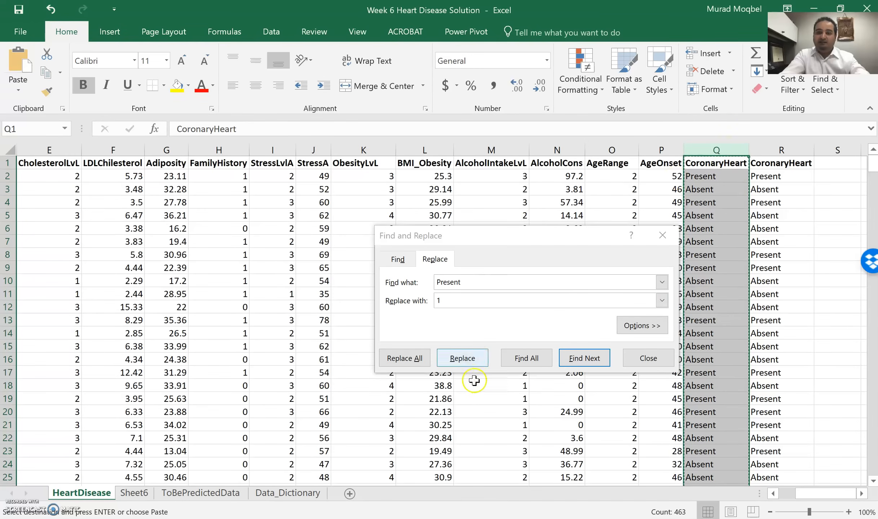
click(405, 359)
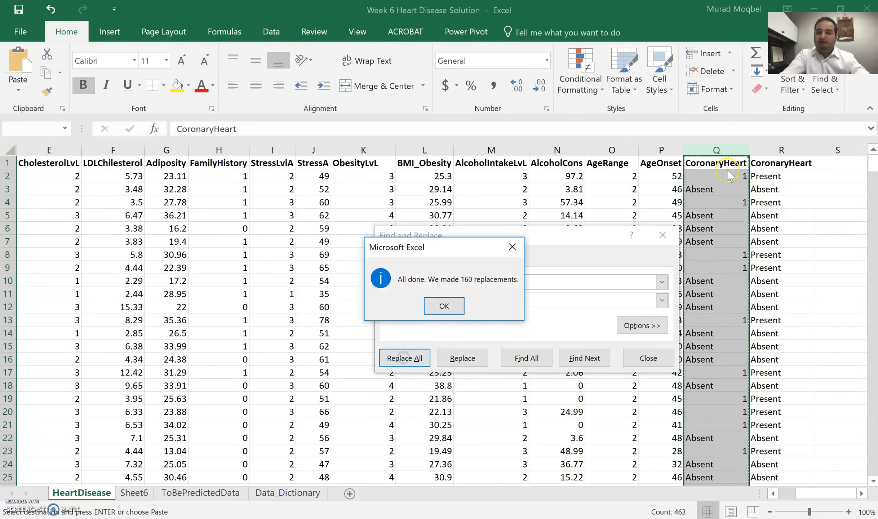
click(444, 306)
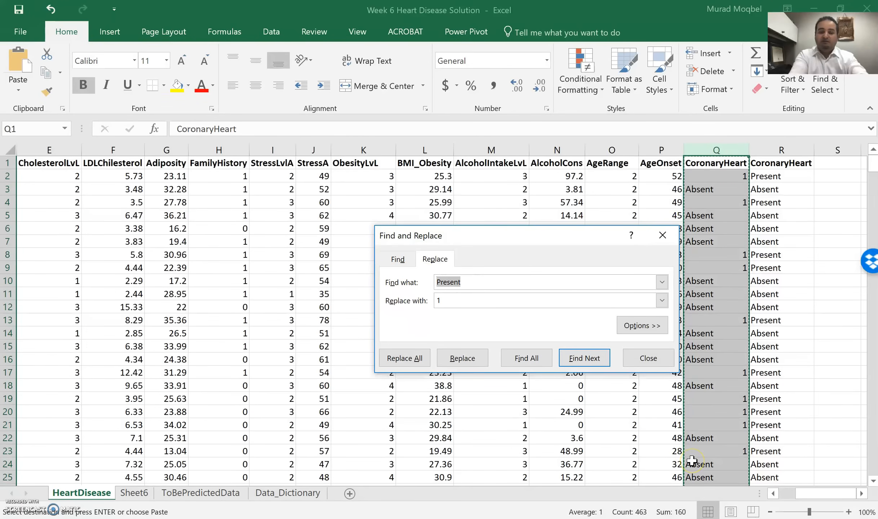
Replace every "Absent" with 0 in the same CoronaryHeart column and close Find and Replace.
text(Ab)
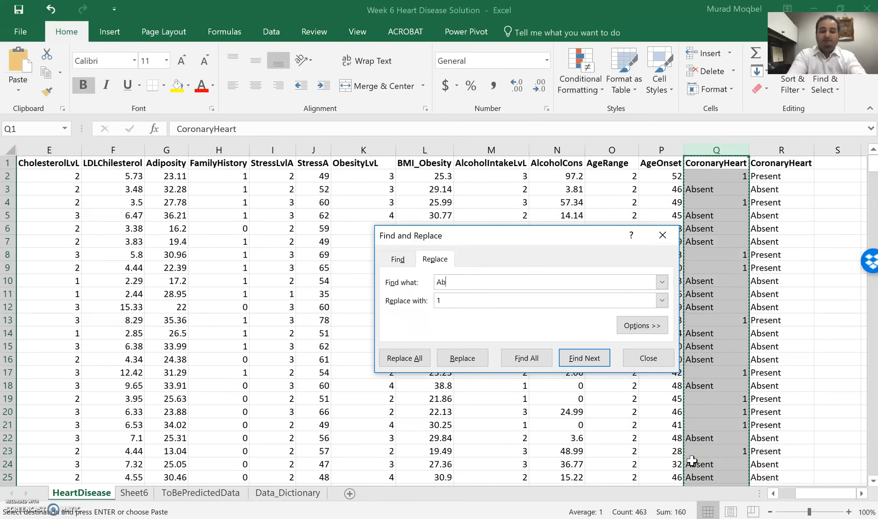
drag(450, 303, 375, 298)
text(0)
click(404, 358)
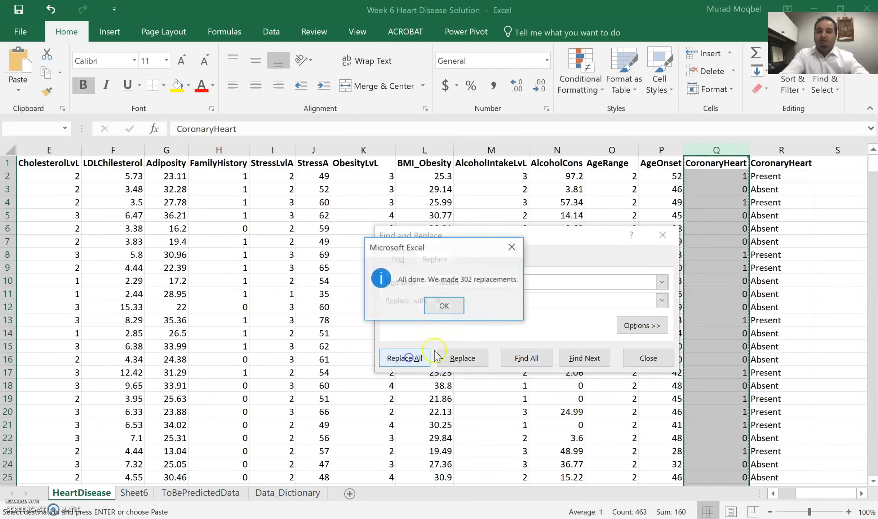
click(444, 305)
click(661, 235)
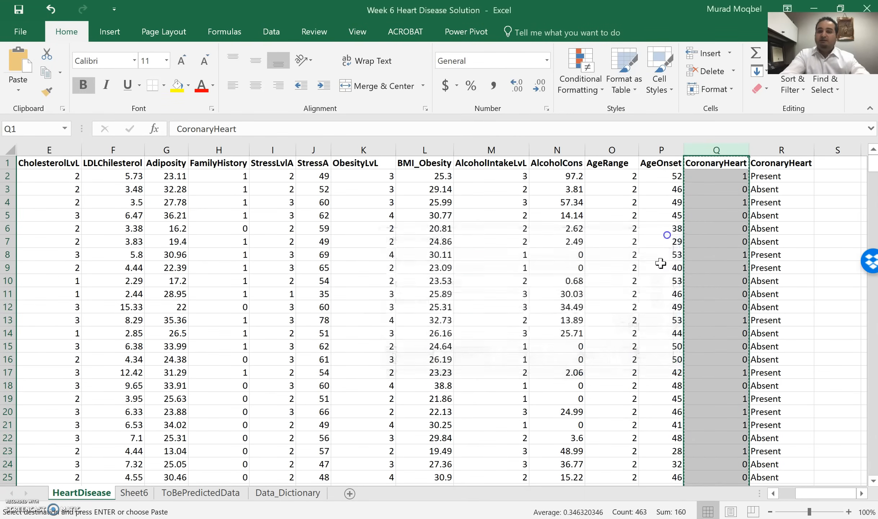
Review the project PDF's instructions on preprocessing and running a correlation beside the workbook, then return to the full-size workbook.
drag(650, 18, 1, 136)
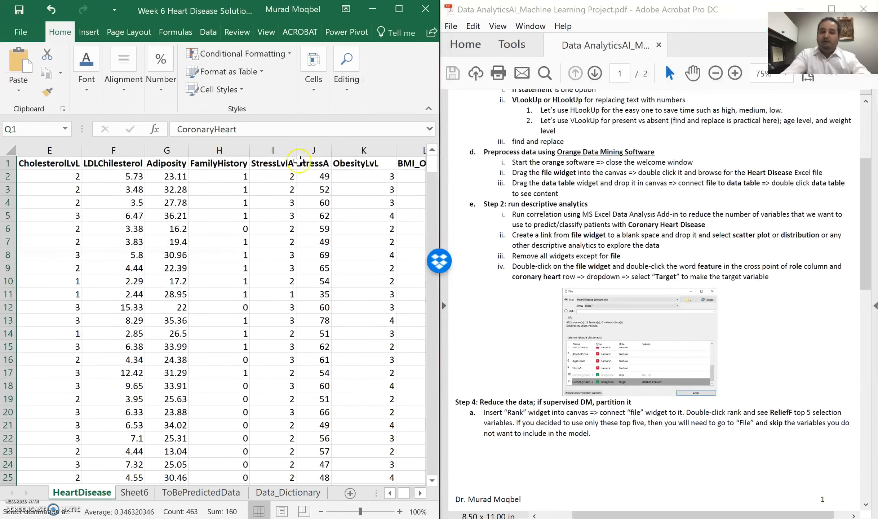
click(598, 224)
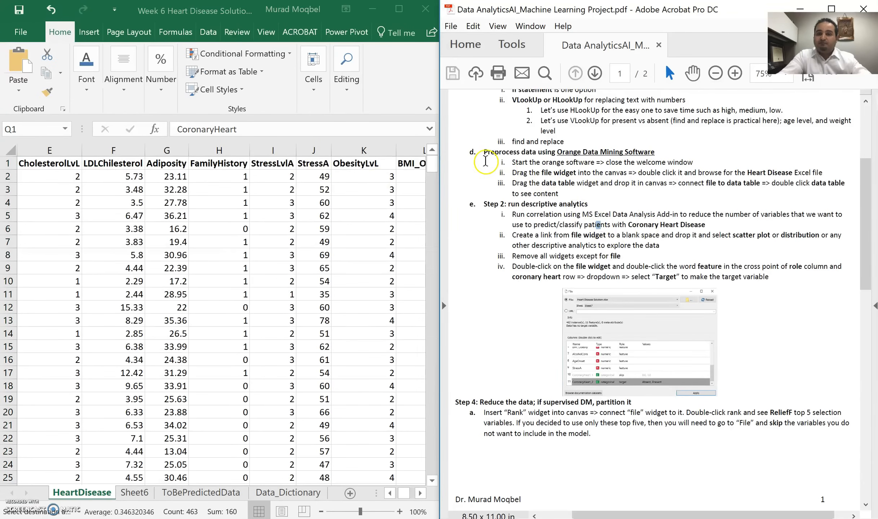
drag(486, 156, 586, 194)
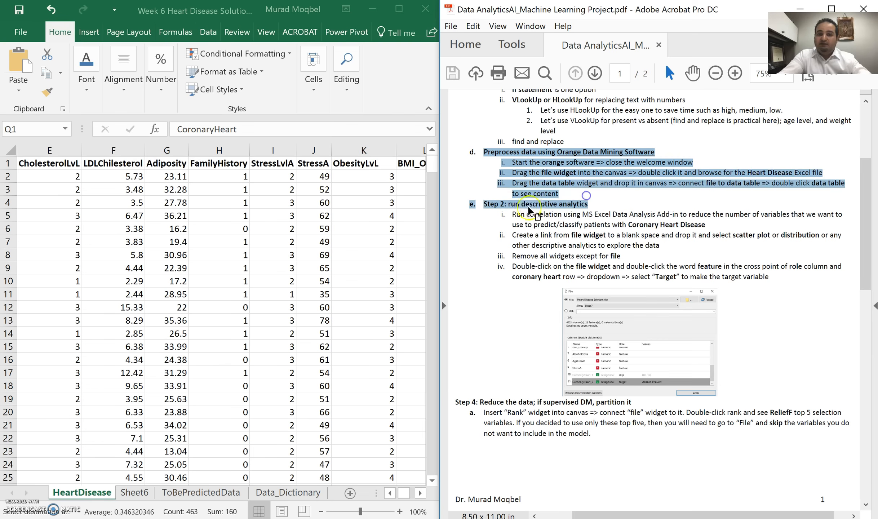
drag(512, 214, 706, 225)
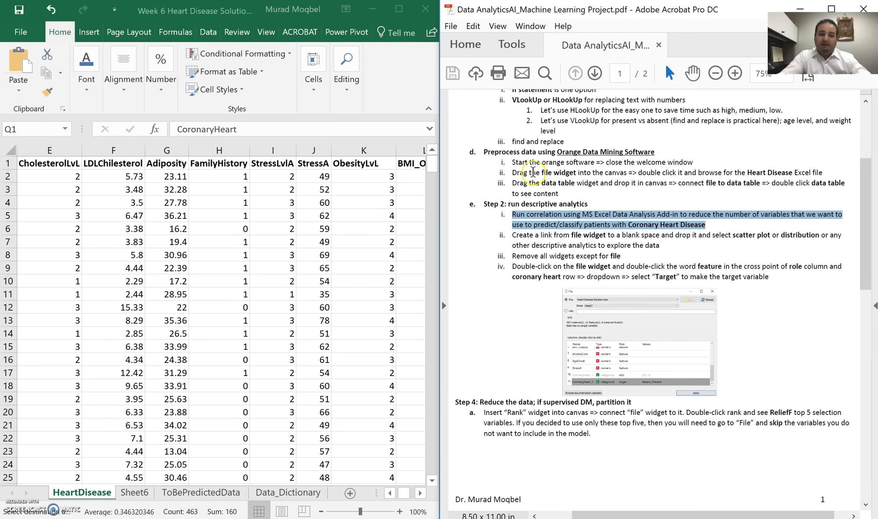
click(399, 8)
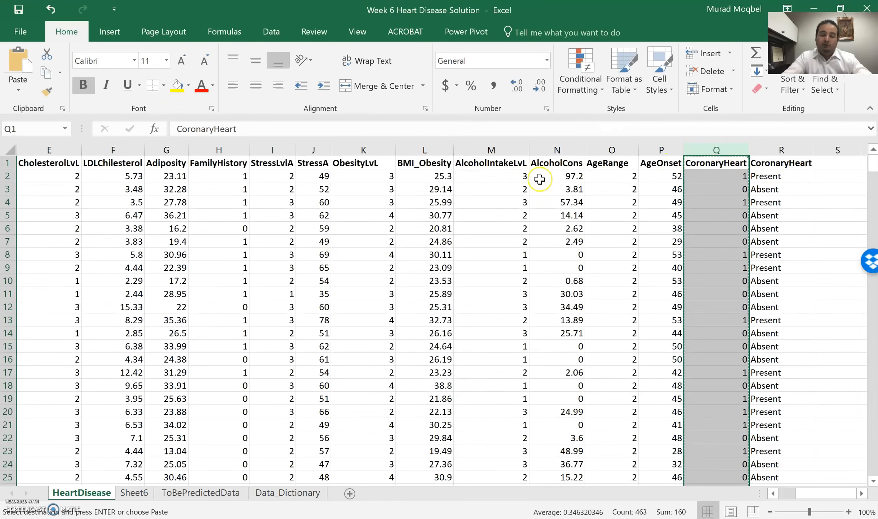
Check in the Excel Add-ins settings that the Analysis ToolPak is enabled.
click(427, 242)
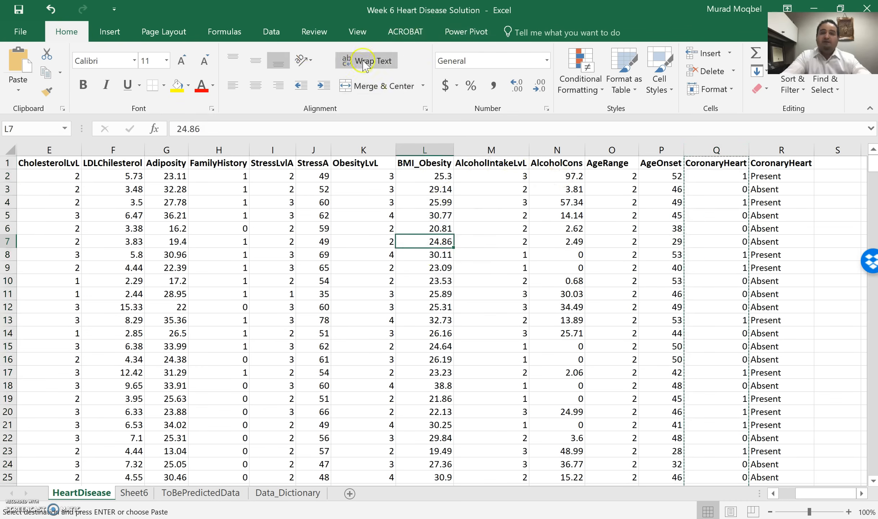
click(272, 32)
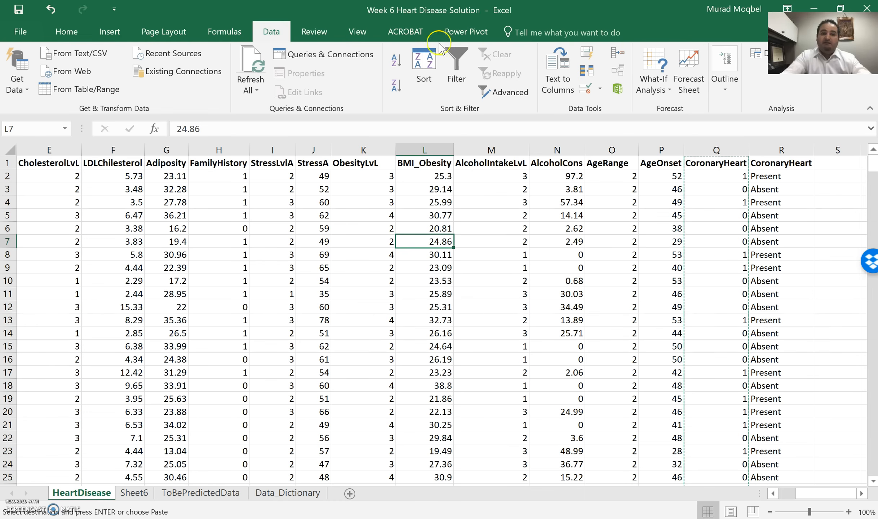
drag(823, 60, 823, 492)
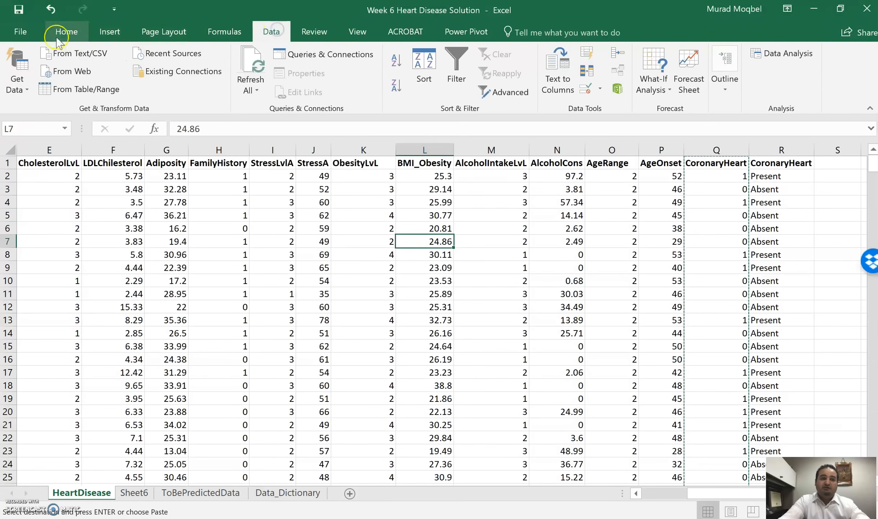
click(27, 35)
click(28, 413)
click(188, 254)
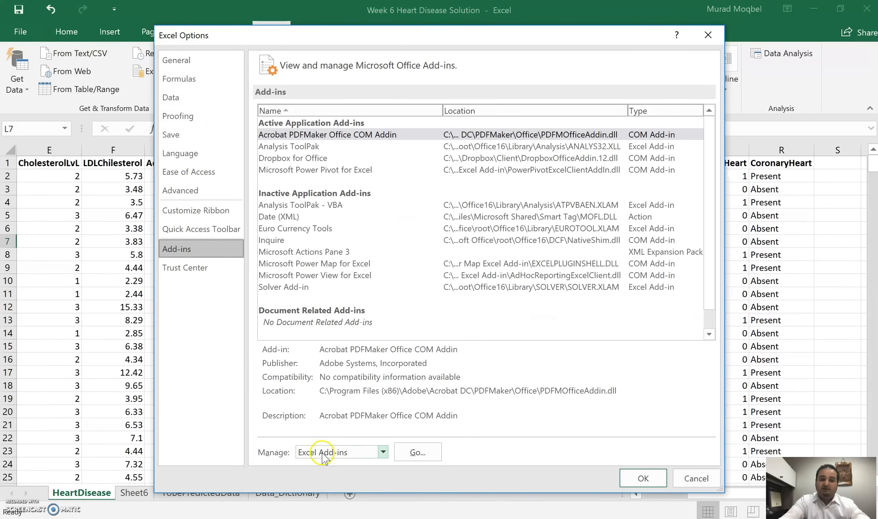
click(405, 457)
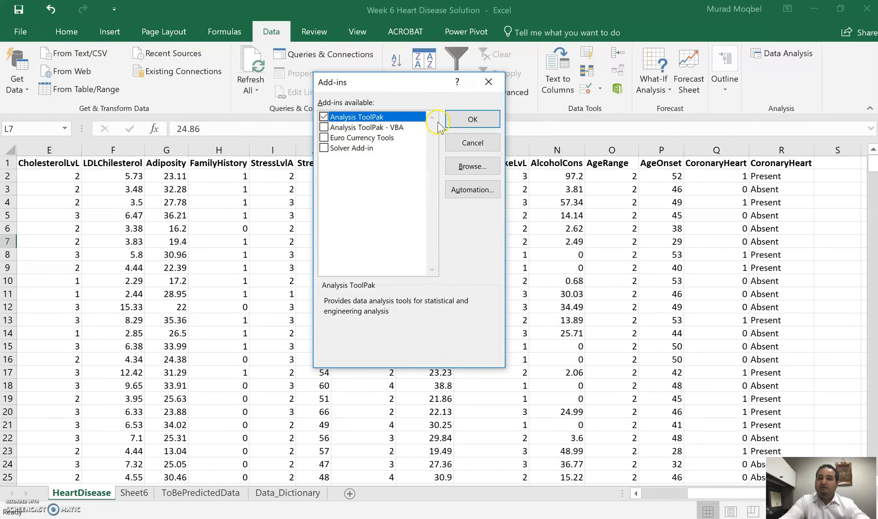
click(473, 120)
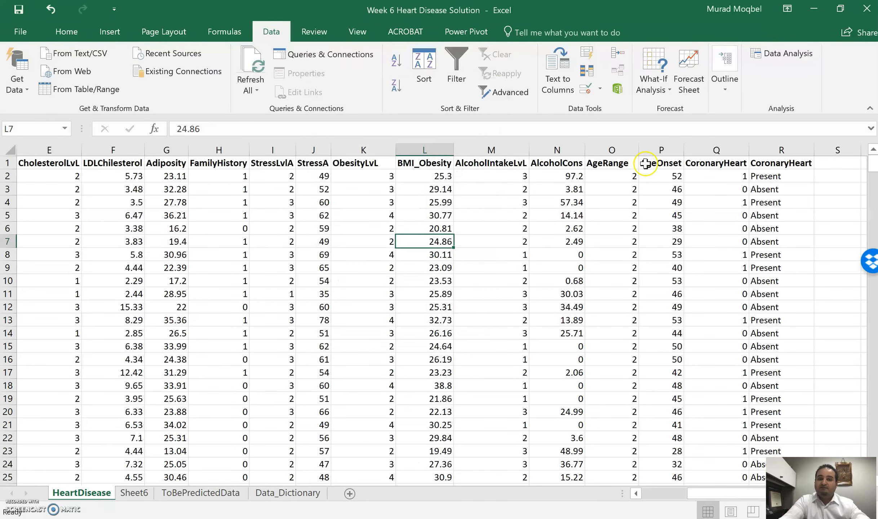
Run a Correlation analysis on columns A to Q, grouped by columns with labels in the first row, output to a new worksheet.
click(788, 54)
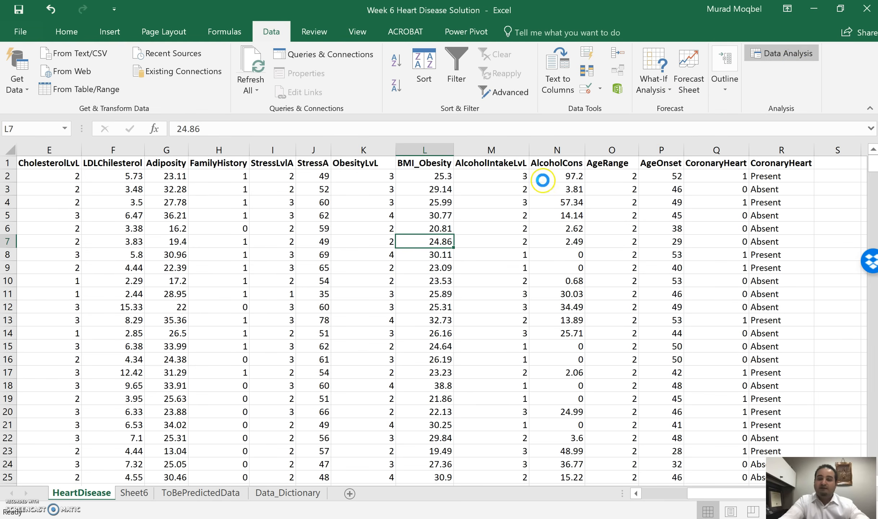
click(303, 279)
scroll(326, 231, up, 1)
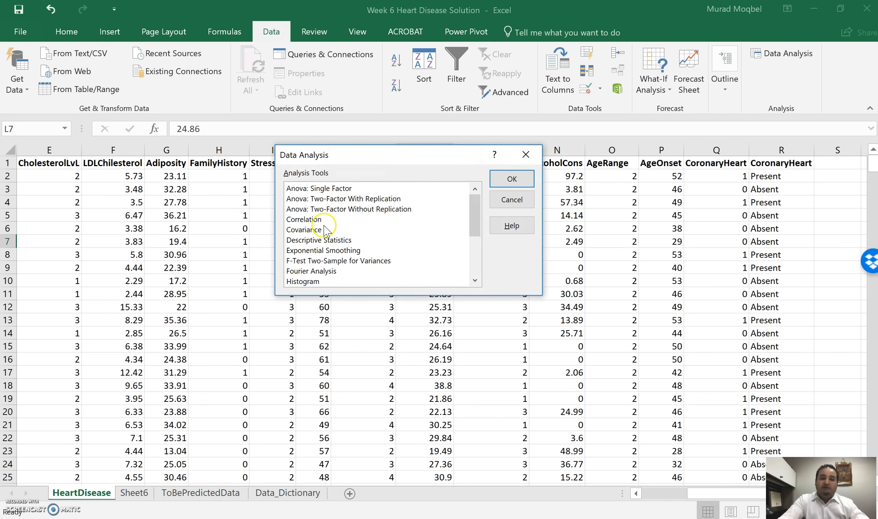
click(312, 220)
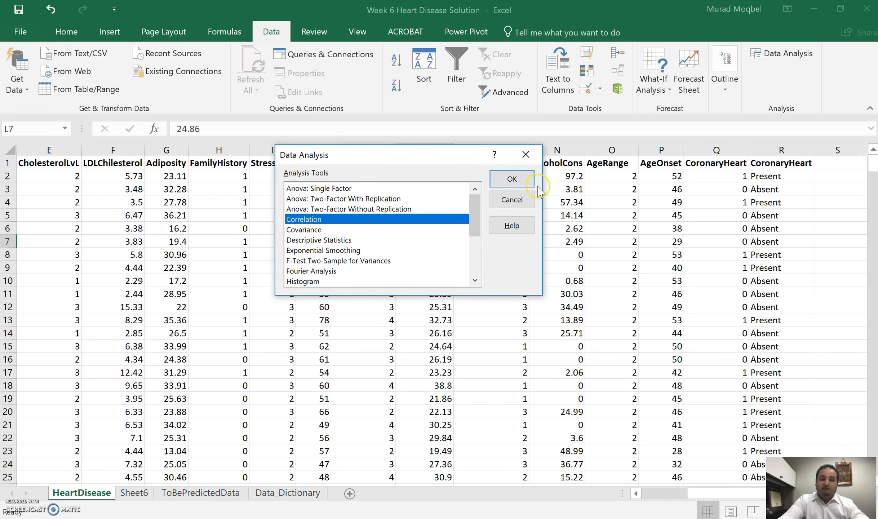
click(519, 180)
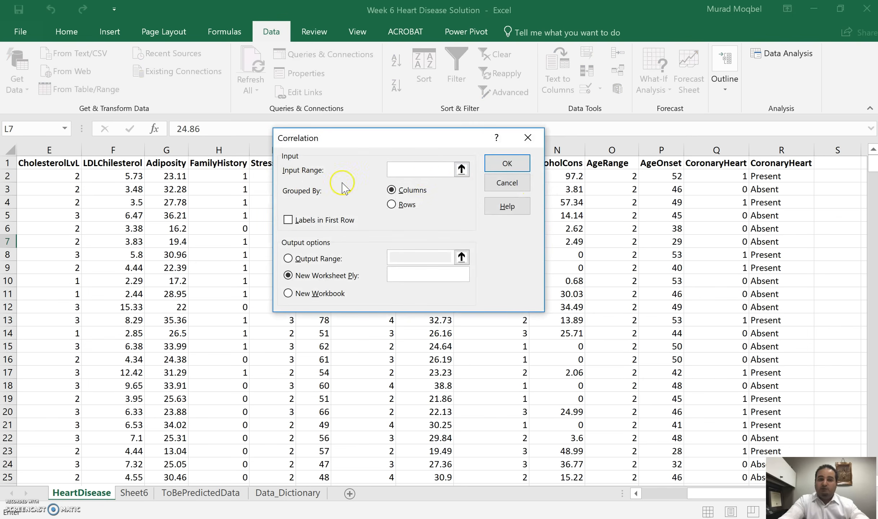
click(709, 147)
drag(709, 148, 10, 149)
click(294, 218)
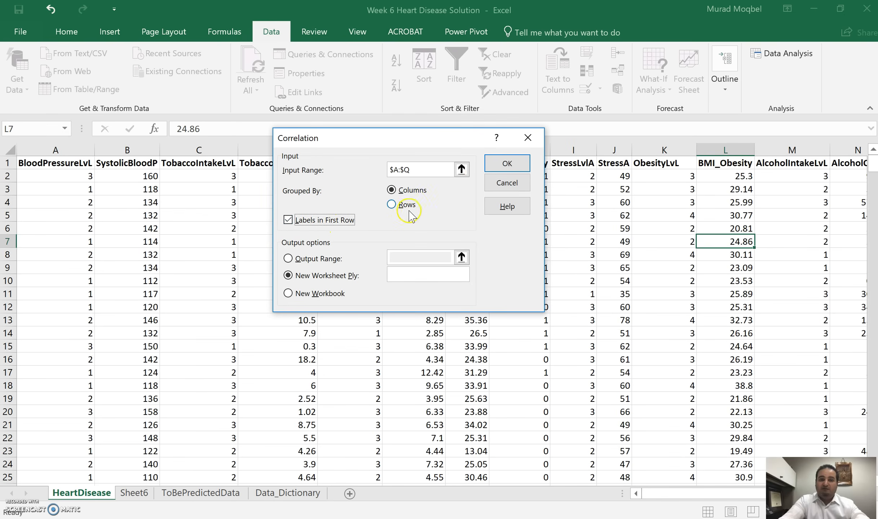
click(508, 164)
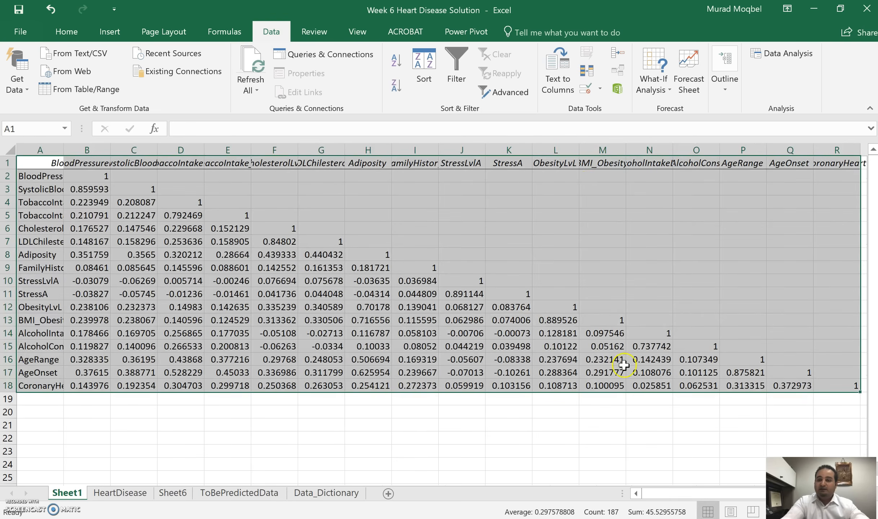
Auto-fit the widths of columns A and B in the correlation matrix to their contents.
click(94, 190)
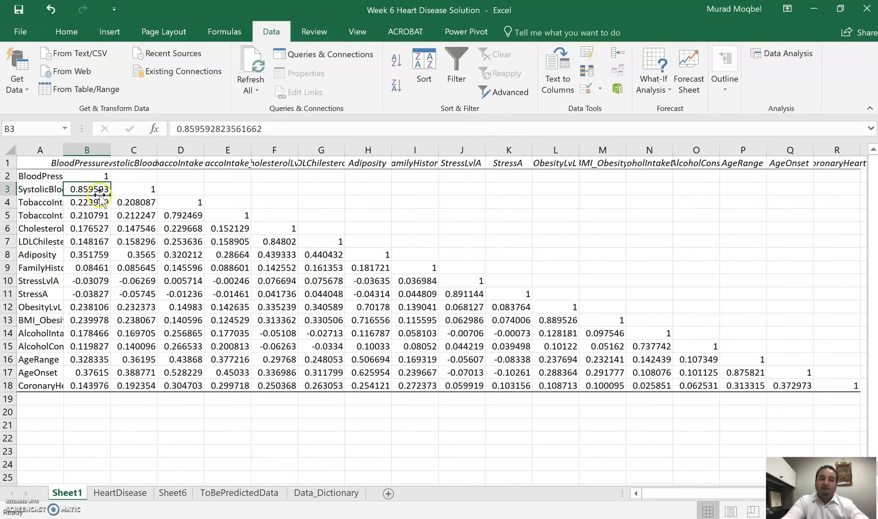
double_click(112, 154)
double_click(64, 151)
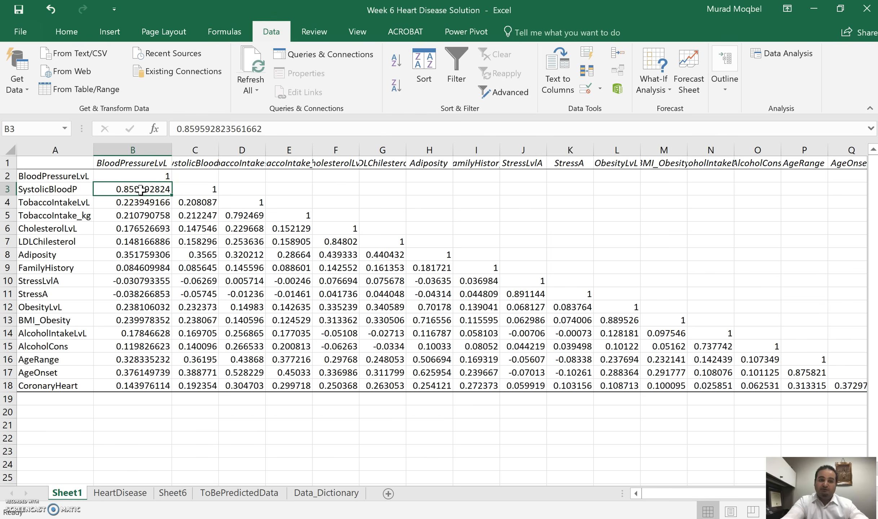
Fill the whole CoronaryHeart row 18 of the correlation matrix with yellow.
click(8, 386)
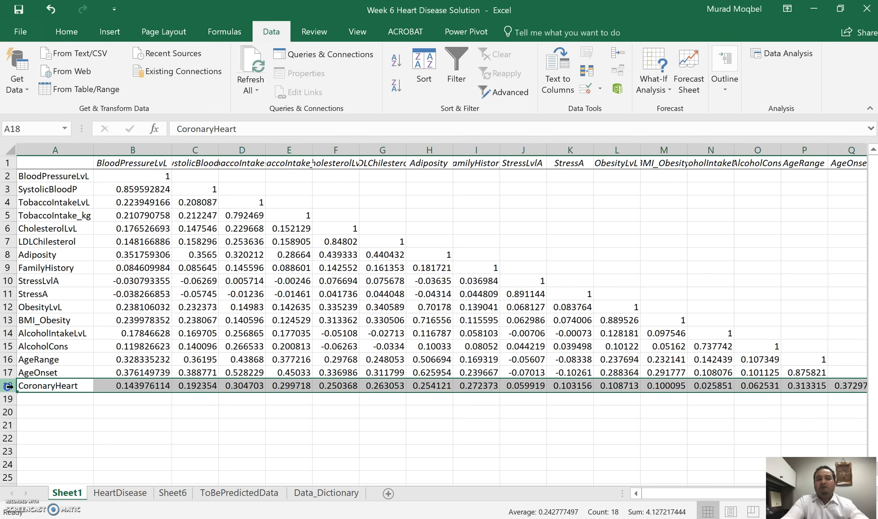
click(66, 32)
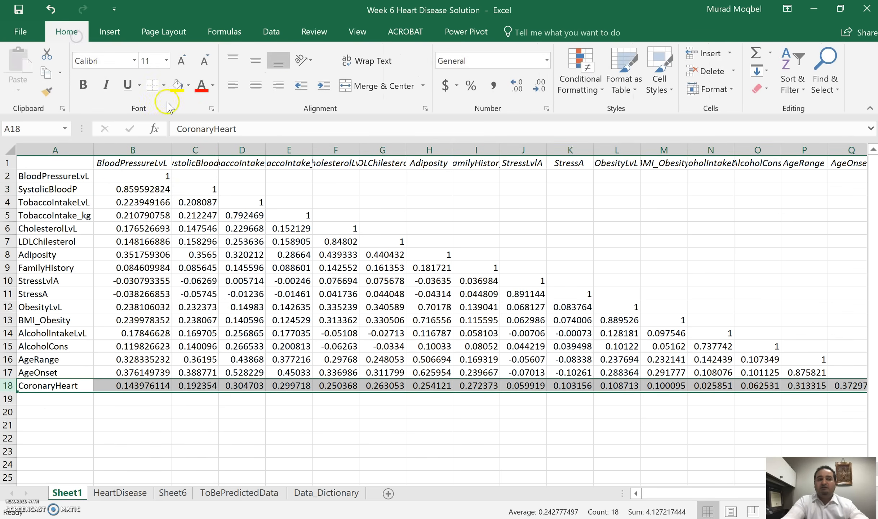
click(176, 86)
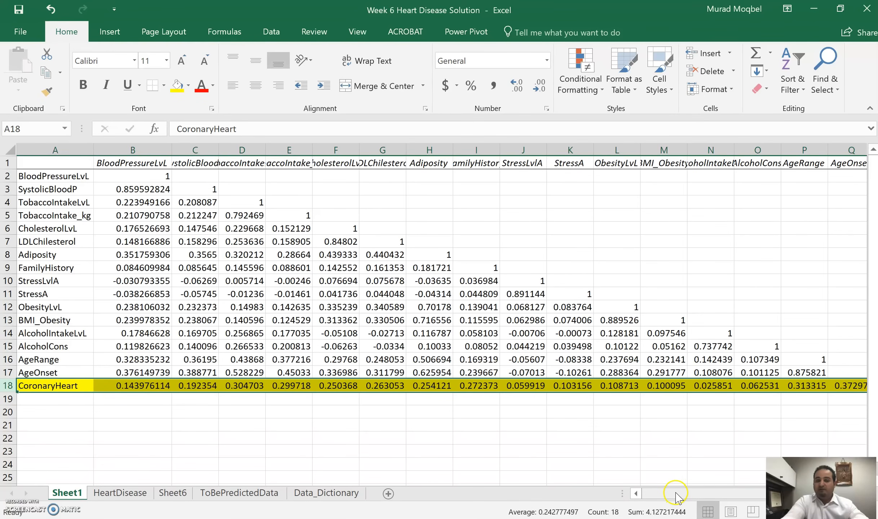
Color the AgeOnset correlation value in the CoronaryHeart row (Q18) red and select the AgeRange header.
drag(676, 496, 678, 490)
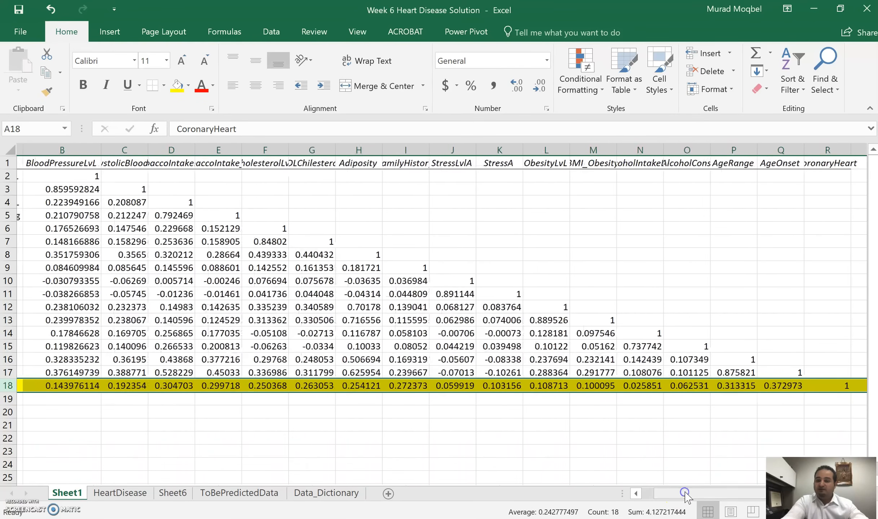
click(789, 385)
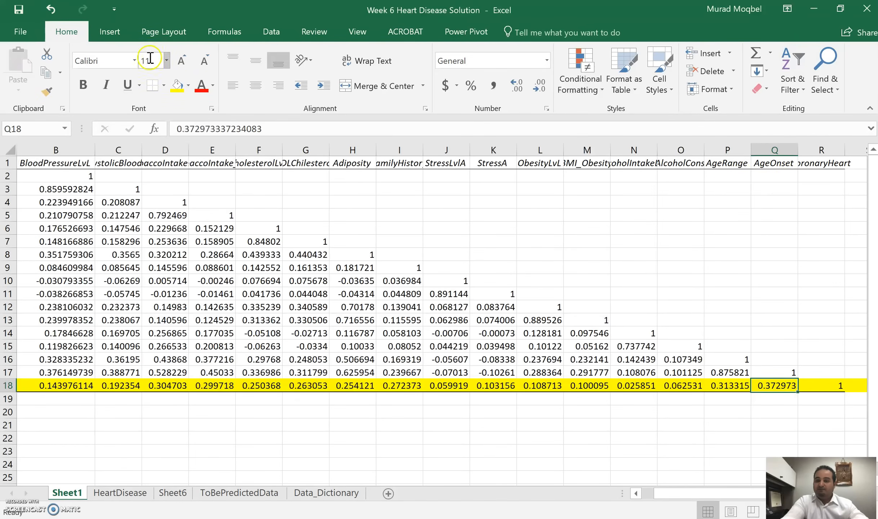
click(199, 90)
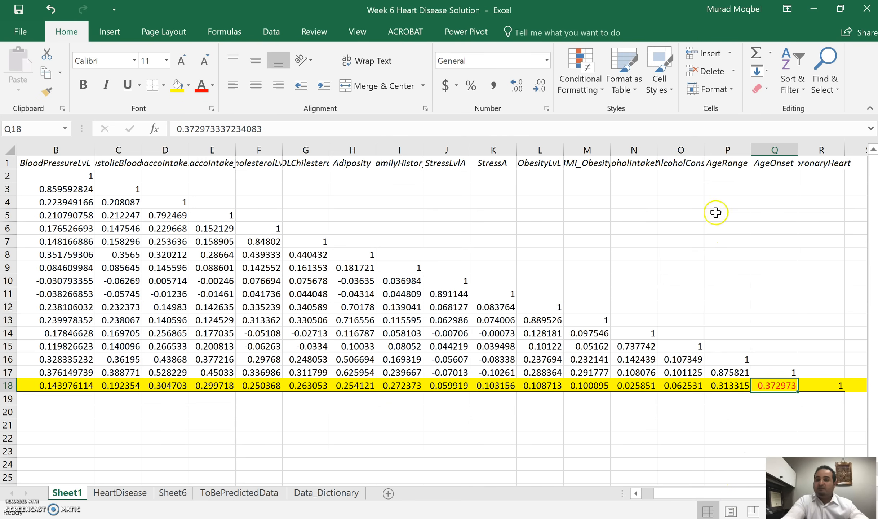
click(723, 168)
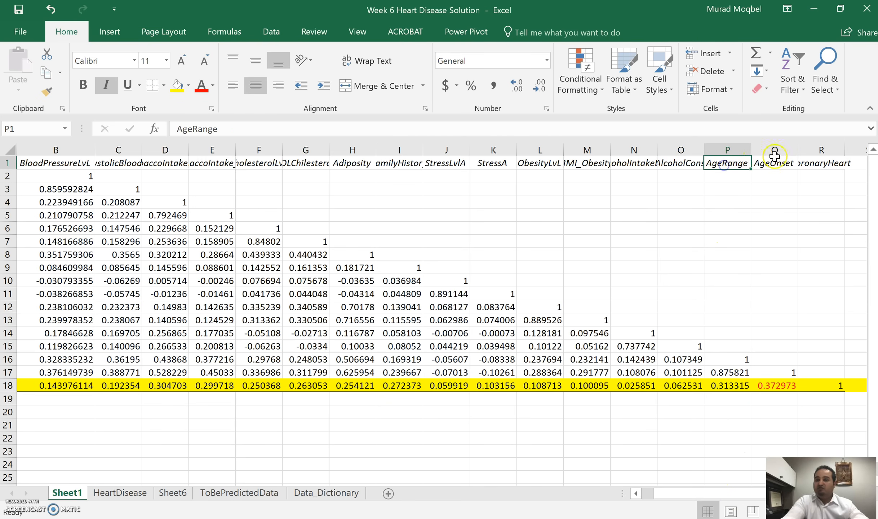
Compare the AgeRange and AgeOnset columns in the correlation matrix, including their correlation with each other in P17.
click(780, 163)
drag(775, 152, 741, 156)
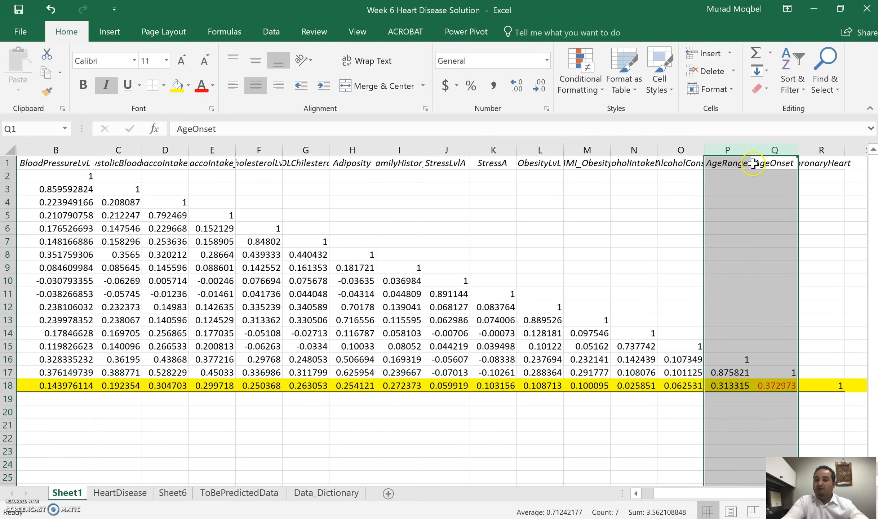
click(734, 374)
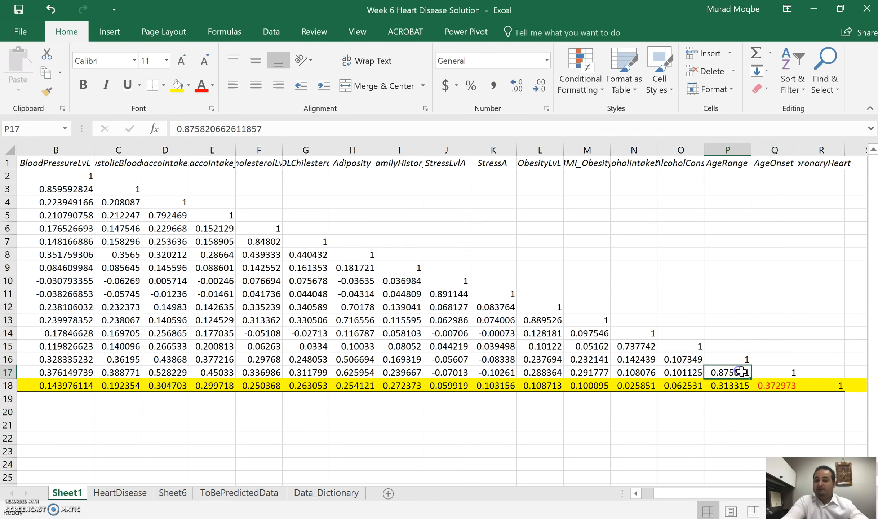
mouse_move(737, 149)
mouse_down()
mouse_move(773, 150)
mouse_move(724, 145)
mouse_up()
click(735, 371)
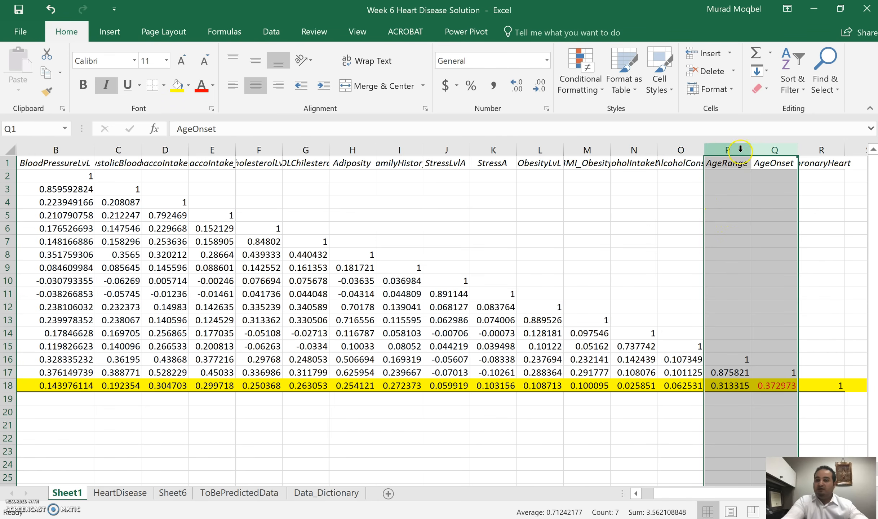
click(758, 149)
click(732, 150)
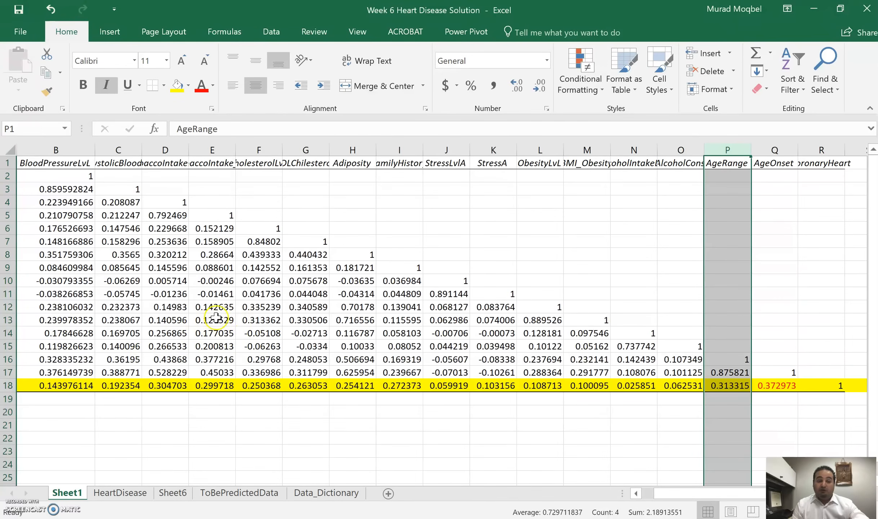
drag(697, 494, 643, 496)
click(284, 332)
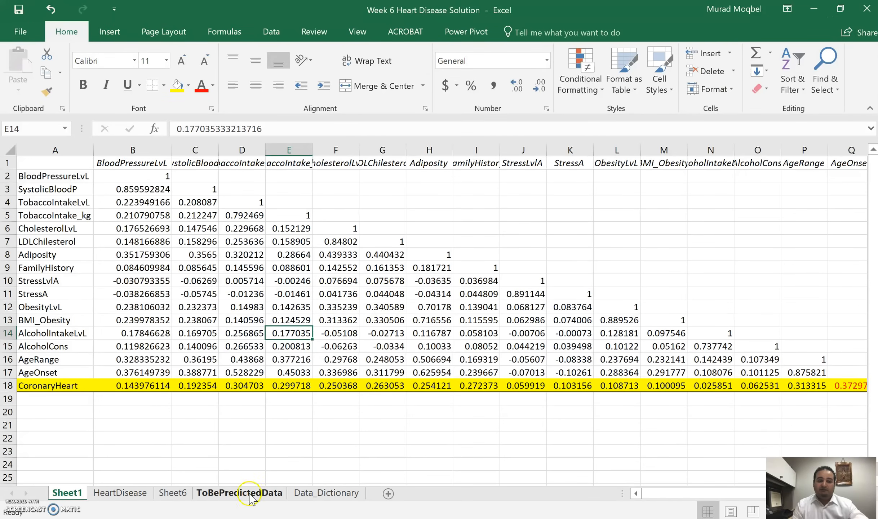
Delete the numeric 1/0 CoronaryHeart column Q from the HeartDisease sheet, keeping the Present/Absent column.
click(119, 493)
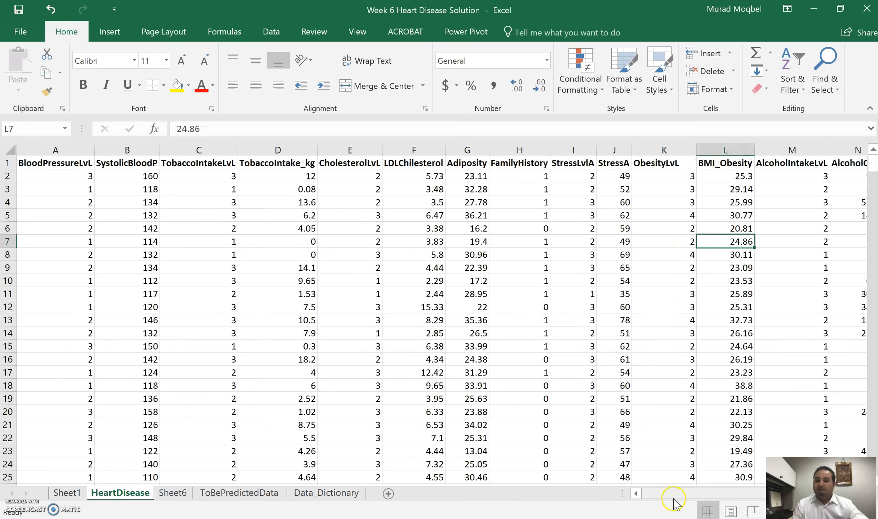
drag(674, 502, 717, 500)
click(722, 149)
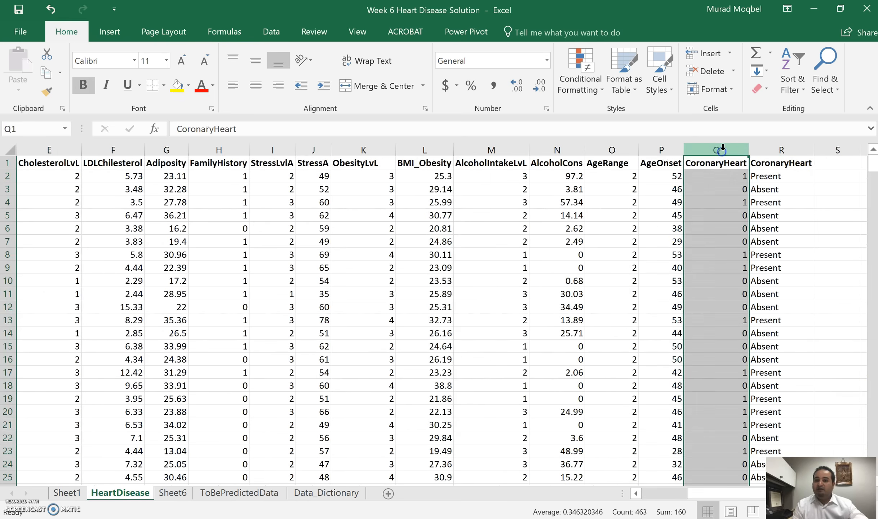
right_click(719, 149)
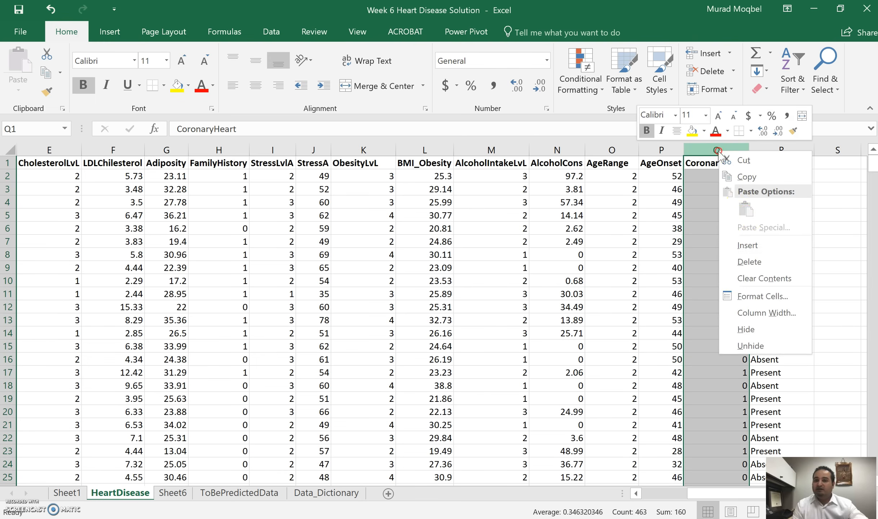
click(750, 261)
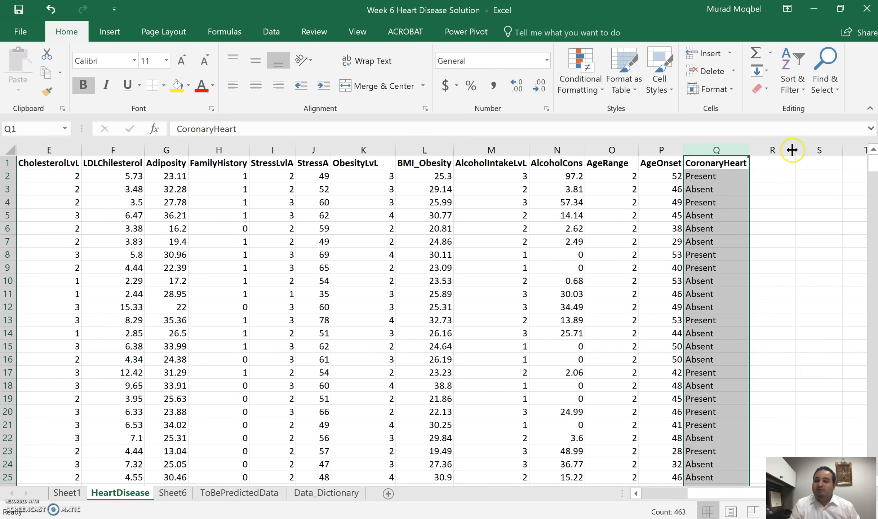
Check the preprocessing instructions in the project PDF, then start Orange from the desktop and dismiss its welcome window.
click(812, 7)
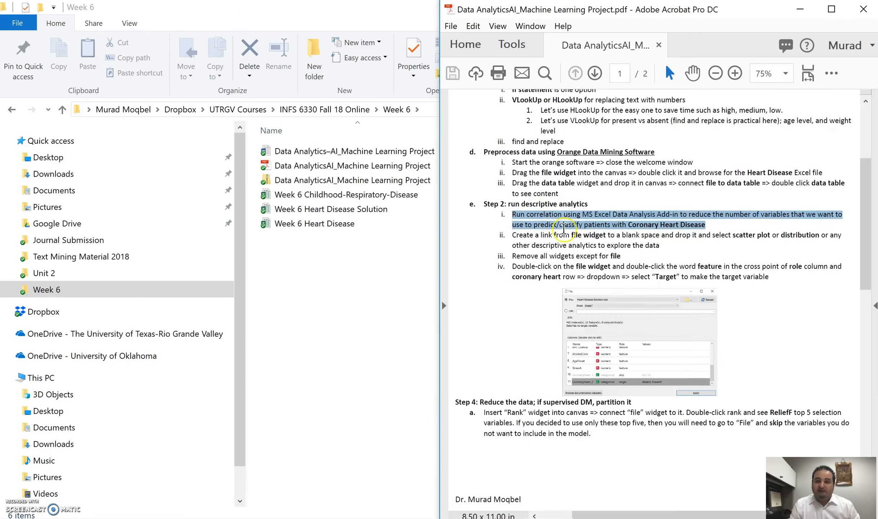
drag(513, 163, 596, 184)
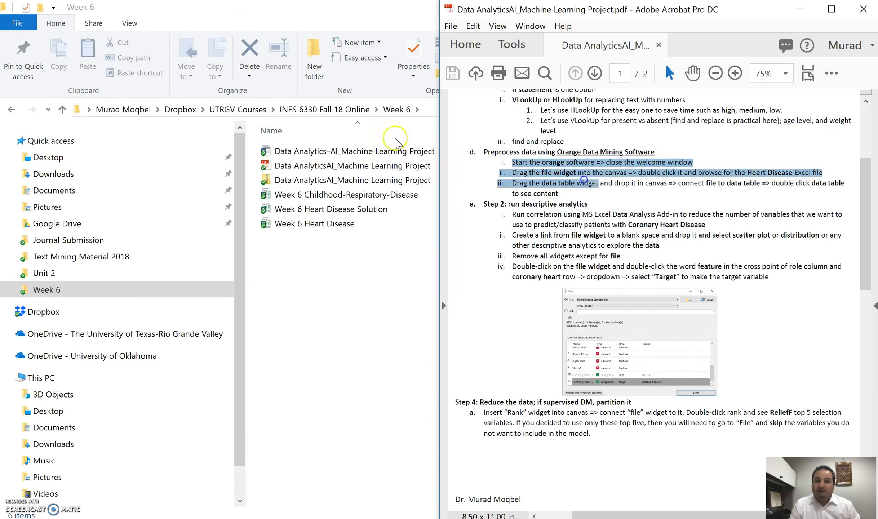
click(382, 15)
click(800, 7)
click(535, 173)
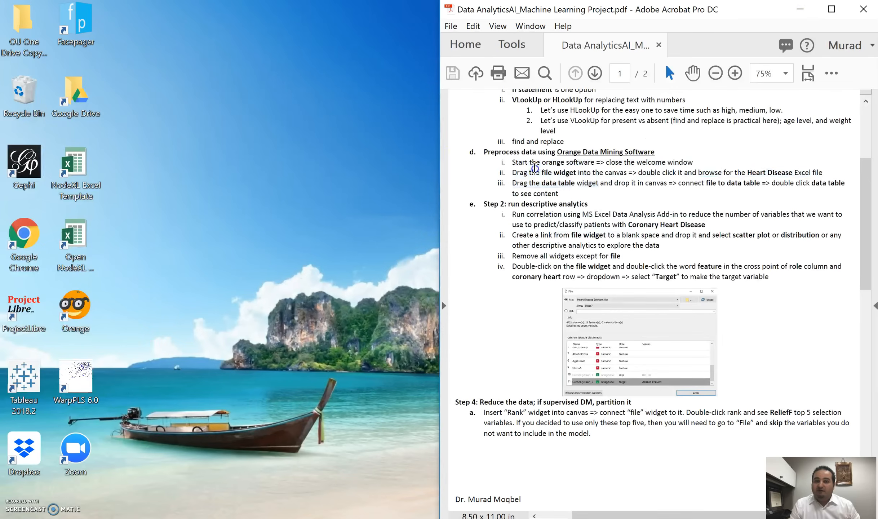
double_click(74, 314)
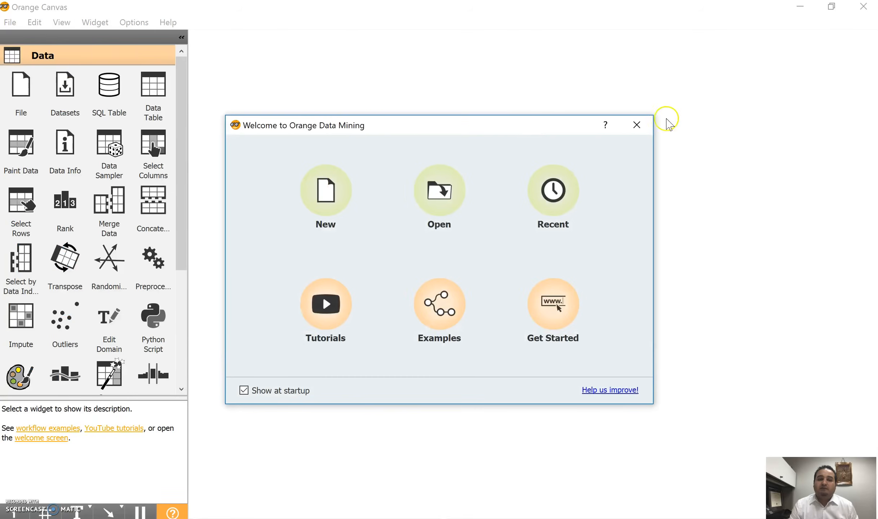
click(636, 124)
Place a File widget on the canvas and load the Week 6 Heart Disease Solution workbook into it.
drag(21, 87, 248, 106)
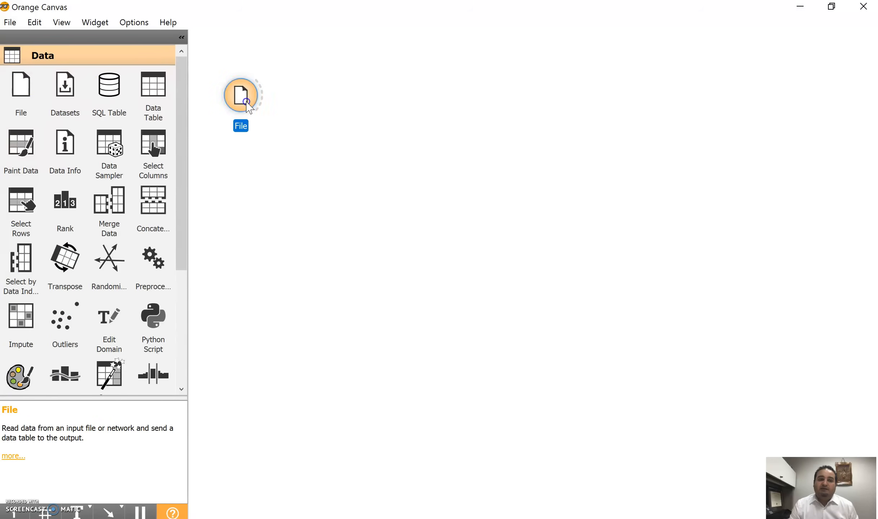
double_click(248, 107)
click(594, 86)
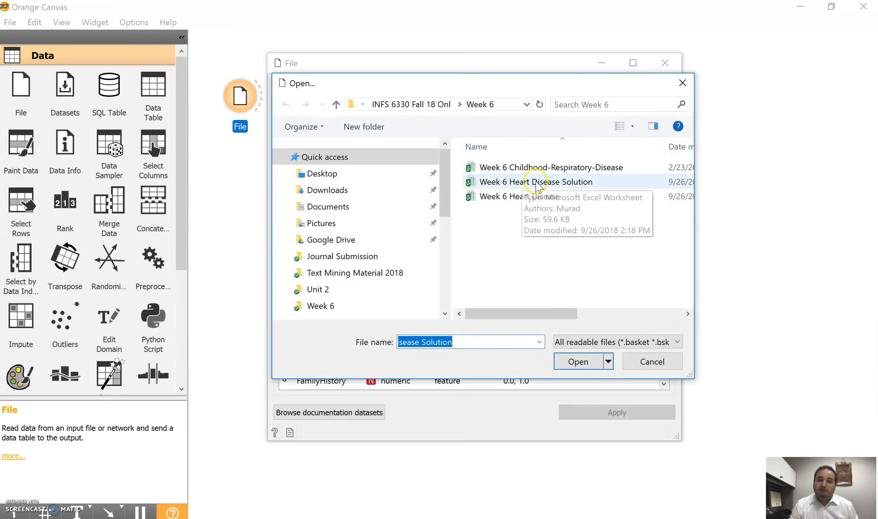
click(579, 362)
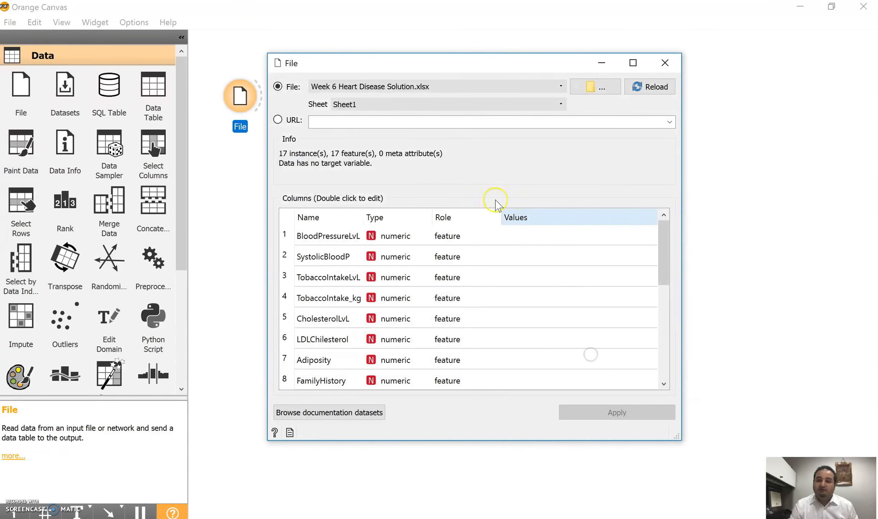
Set the File widget's sheet to HeartDisease and review its column list down to CoronaryHeart.
click(417, 105)
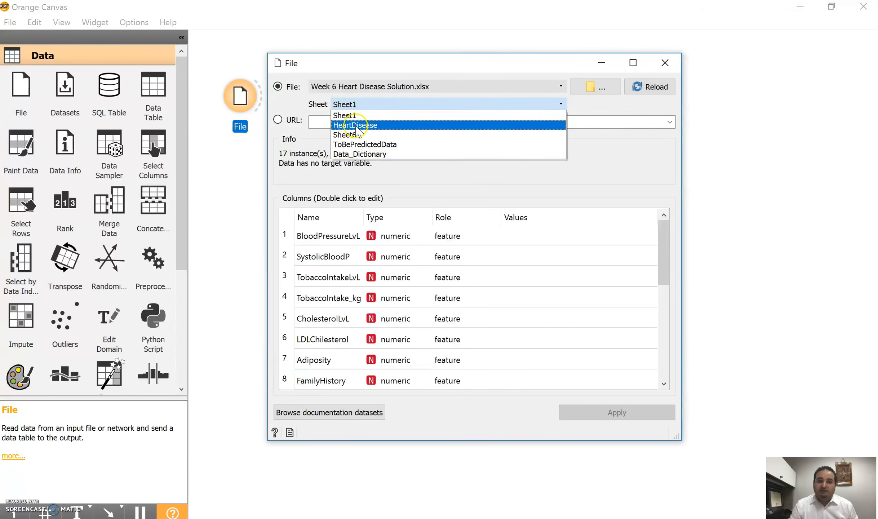
click(356, 126)
drag(661, 238, 669, 354)
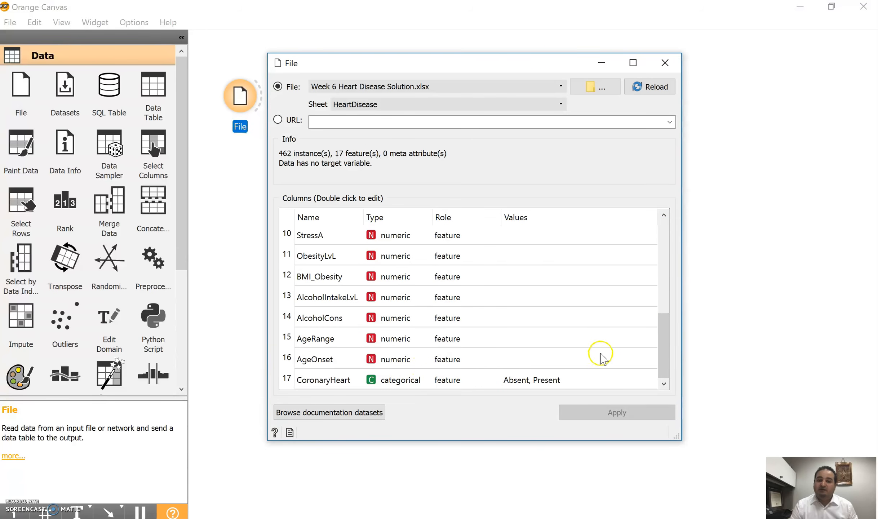
drag(555, 70, 540, 71)
click(651, 64)
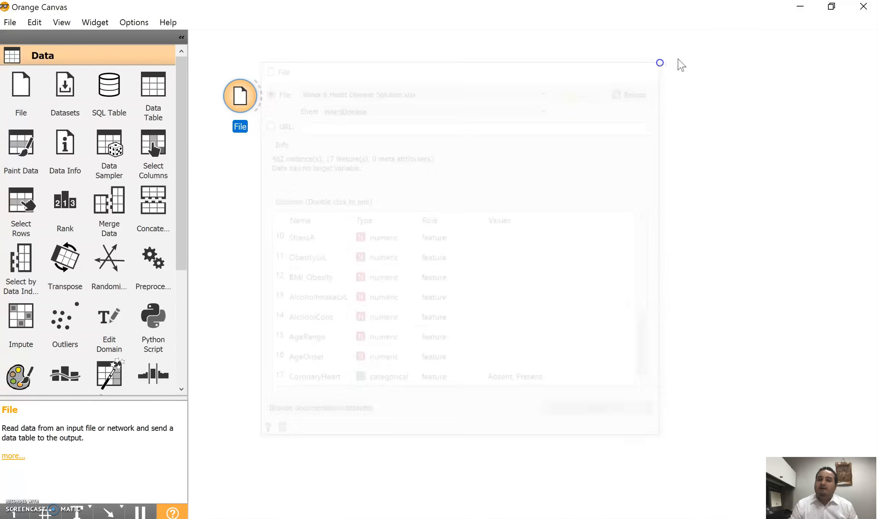
Place the Orange window side by side with the project PDF and recheck the File widget's settings.
drag(743, 10, 1, 126)
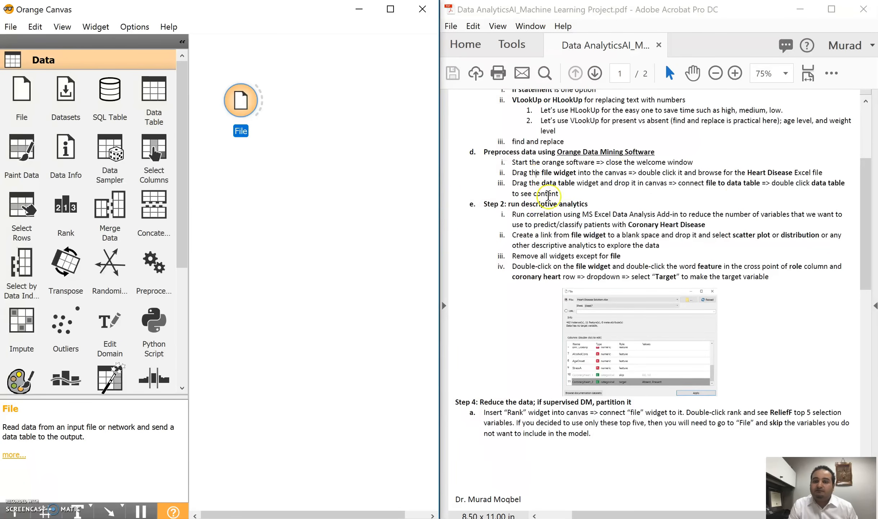
double_click(240, 99)
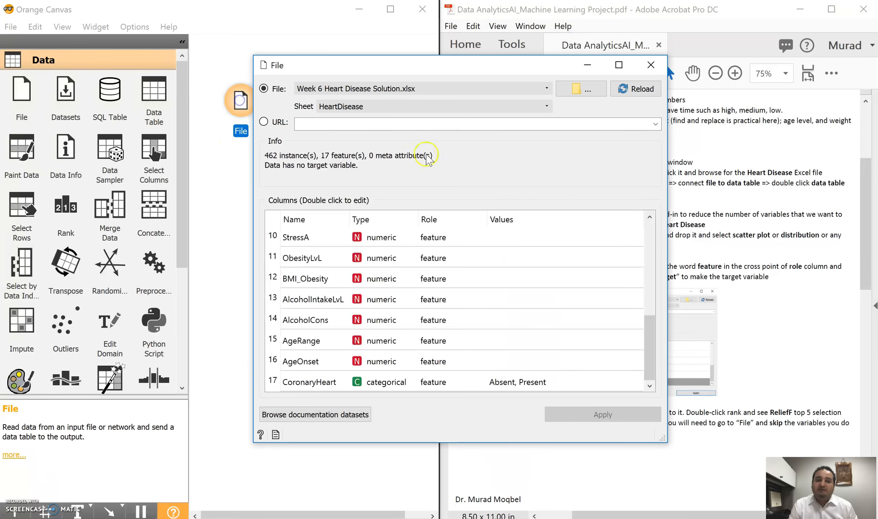
click(650, 64)
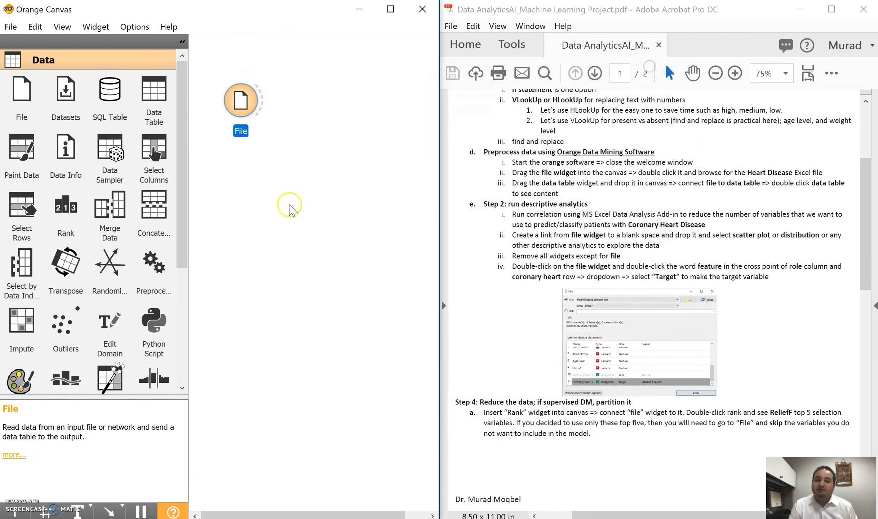
Add a Data Table widget linked to the File widget and view the loaded heart disease data in it.
drag(154, 91, 309, 88)
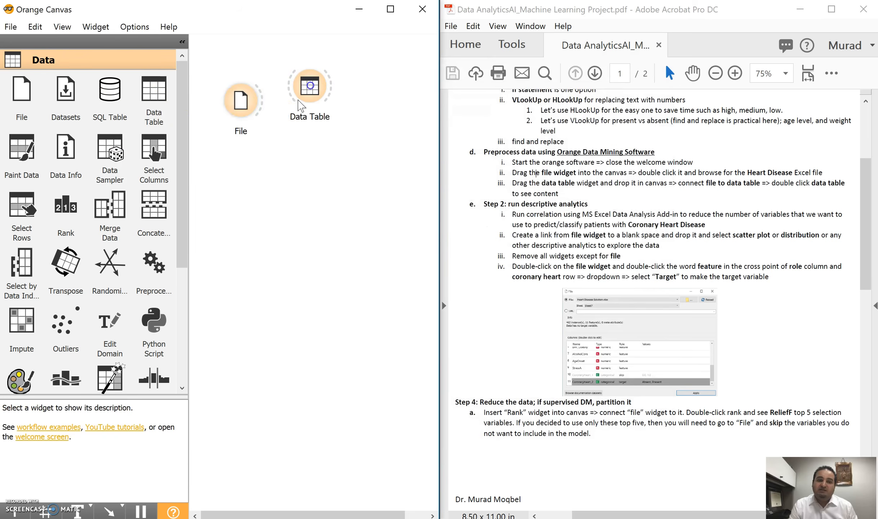
drag(260, 103, 330, 161)
double_click(330, 93)
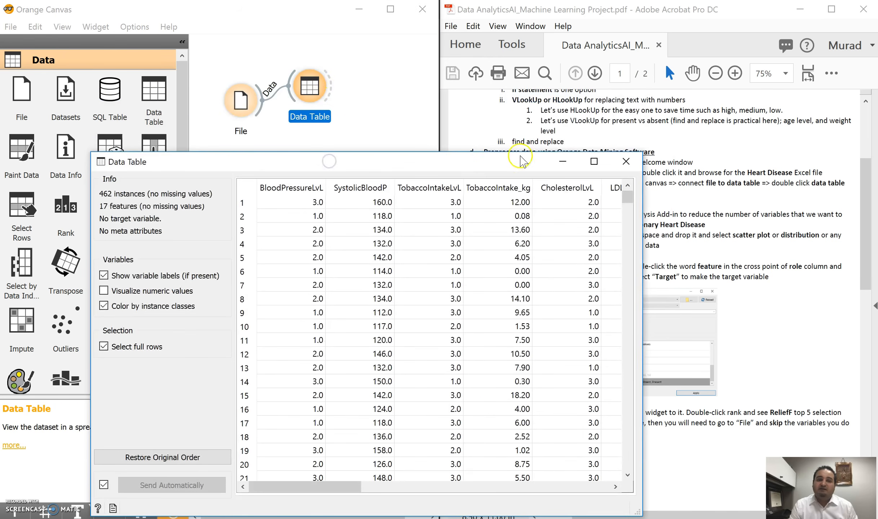
click(593, 158)
drag(424, 493, 307, 483)
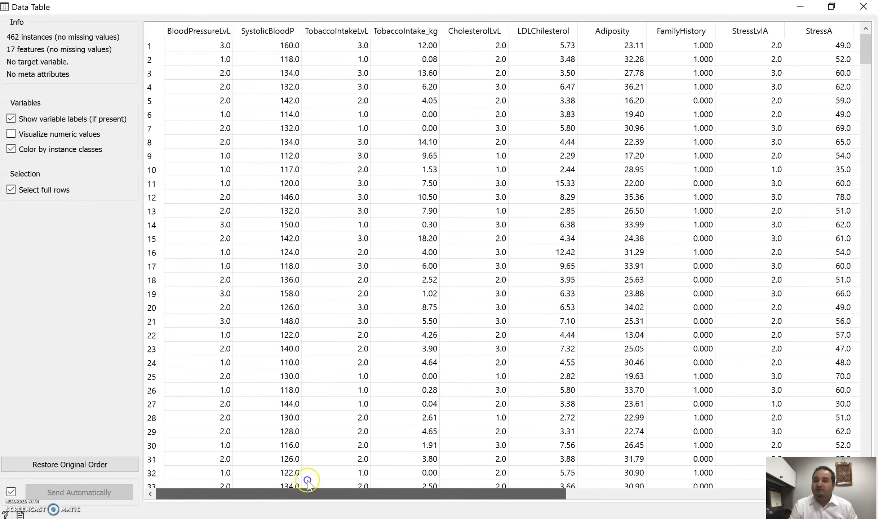
click(862, 6)
Read the PDF instructions on the Orange preprocessing and the descriptive analytics step, including correlation and scatter plot or distribution.
click(372, 187)
drag(574, 183, 519, 163)
click(564, 175)
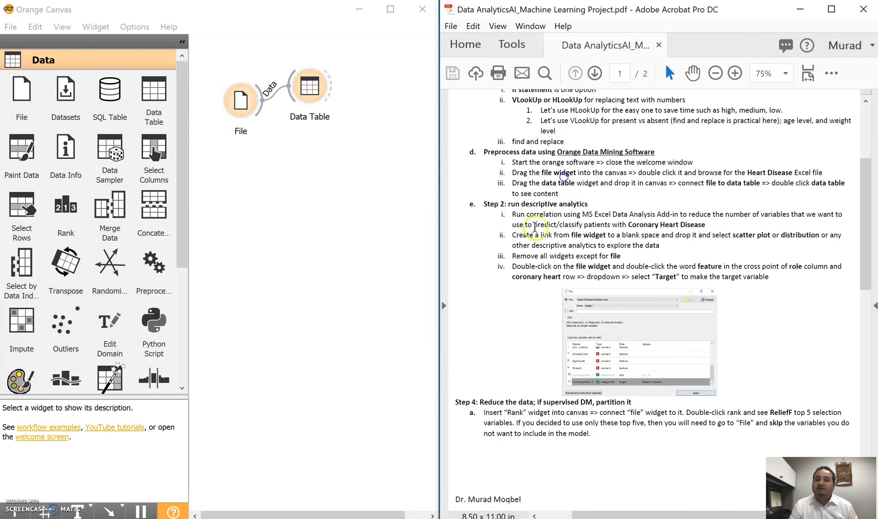
drag(517, 216, 704, 225)
click(560, 245)
drag(509, 237, 519, 254)
click(568, 235)
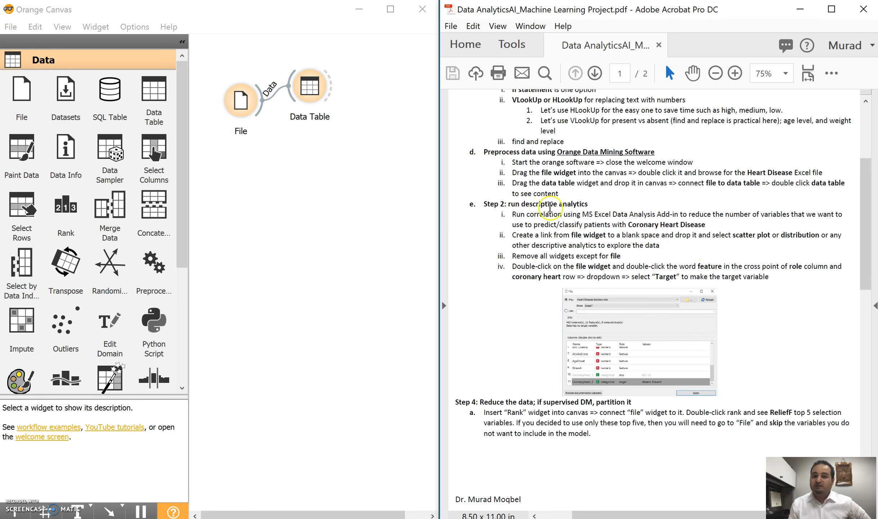
drag(592, 205, 521, 204)
click(544, 201)
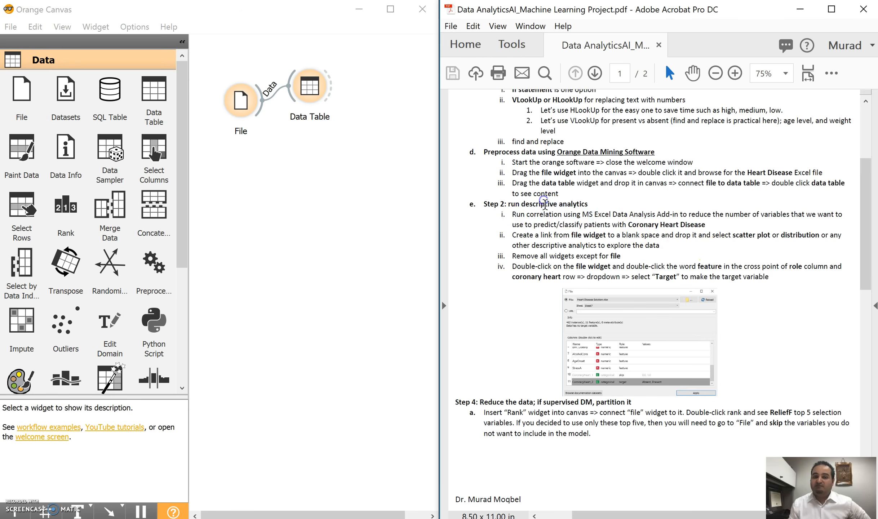
Replace the Data Table widget with a Distributions widget linked to the File widget, and open it.
right_click(310, 86)
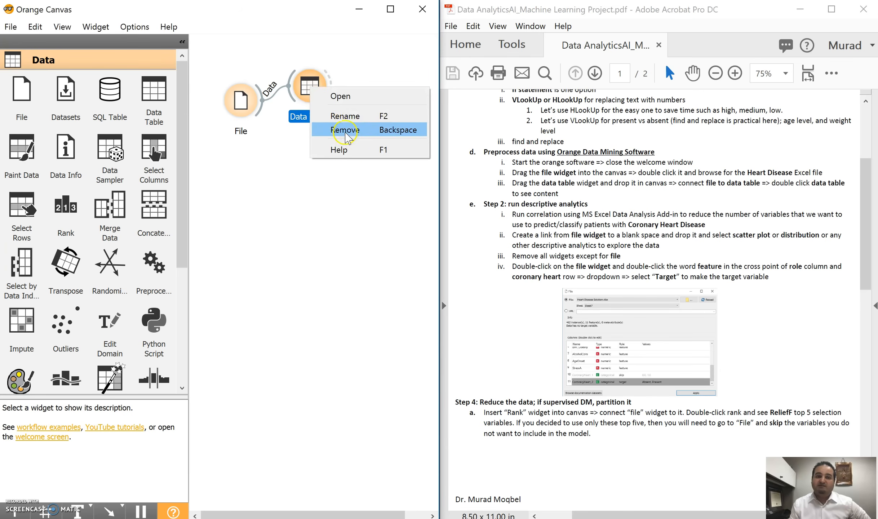
click(341, 130)
scroll(65, 180, down, 3)
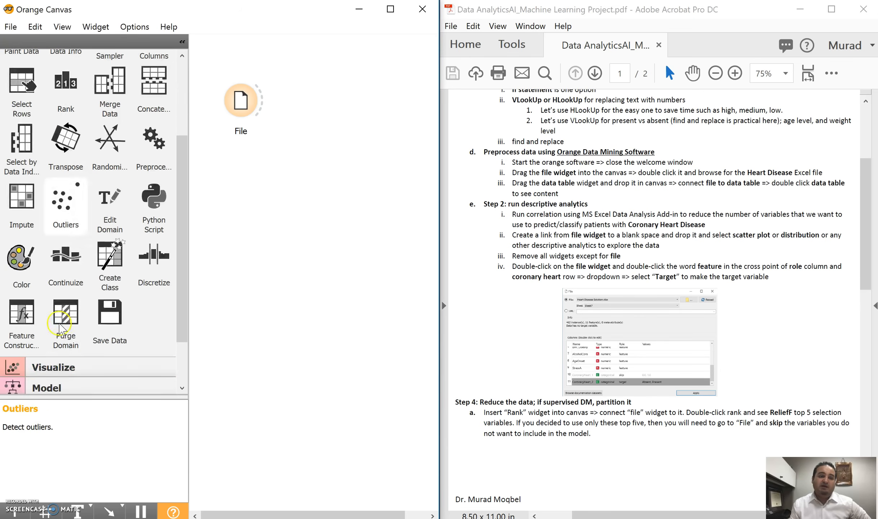
click(58, 367)
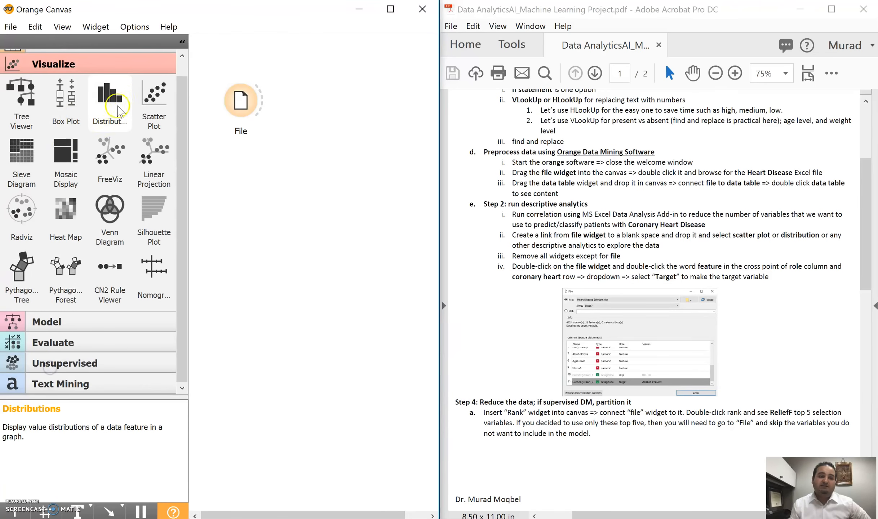
drag(115, 106, 309, 133)
drag(260, 98, 272, 114)
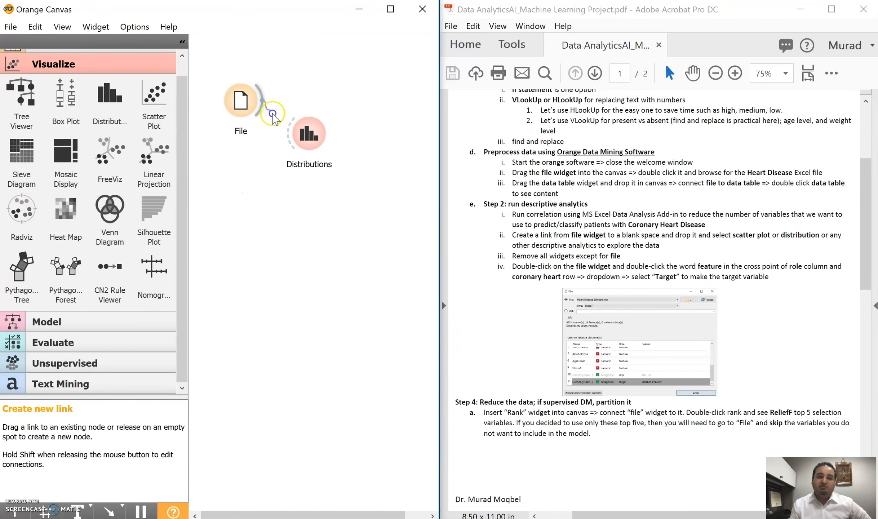
drag(305, 139, 306, 138)
double_click(308, 134)
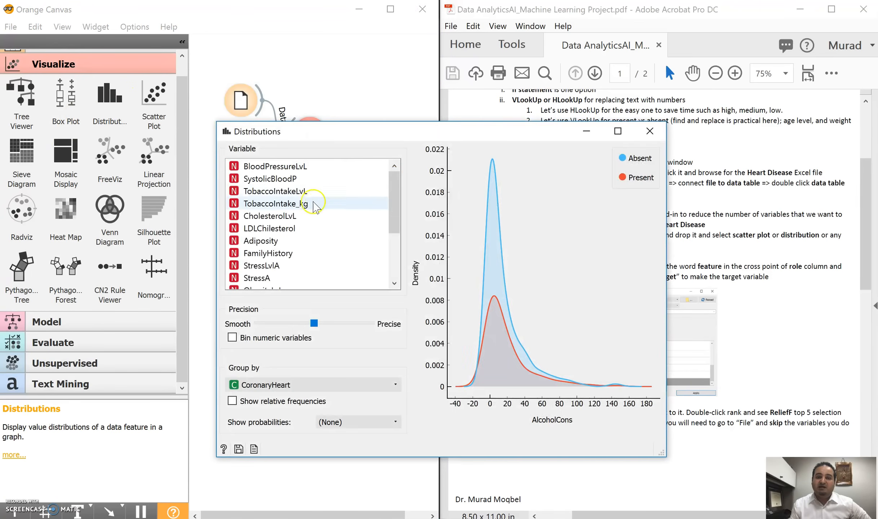
Examine the distributions of the variables from BloodPressureLvL to StressA grouped by CoronaryHeart, and close the Distributions window.
click(301, 191)
click(301, 178)
click(300, 166)
click(298, 191)
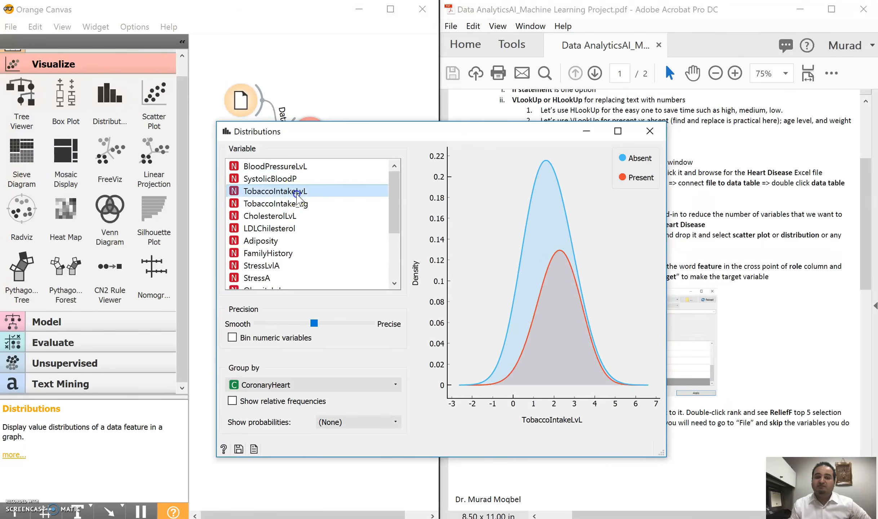
click(298, 215)
click(295, 228)
click(288, 241)
click(284, 253)
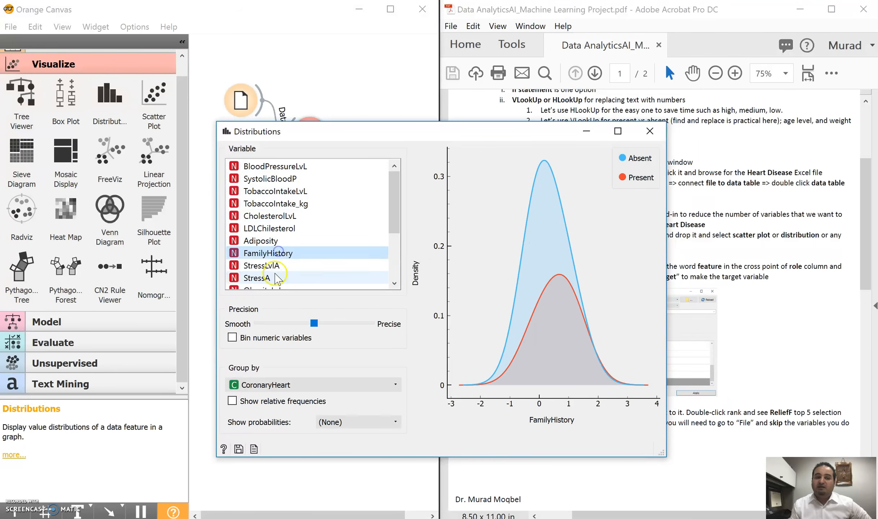
click(274, 274)
click(650, 131)
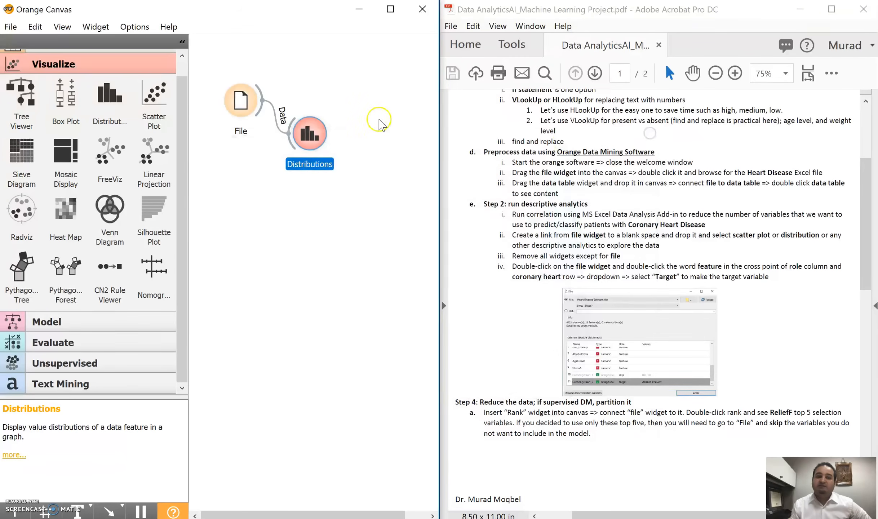
Add a Scatter Plot widget linked to the File widget, and view its plot of TobaccoIntake_kg against LDLChilesterol.
right_click(316, 134)
key(Escape)
drag(154, 94, 288, 237)
drag(260, 108, 278, 245)
double_click(284, 244)
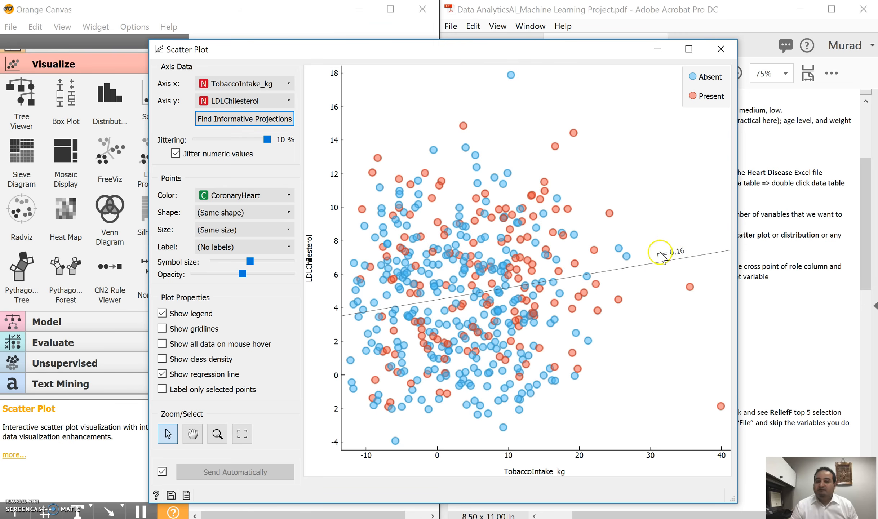
click(721, 49)
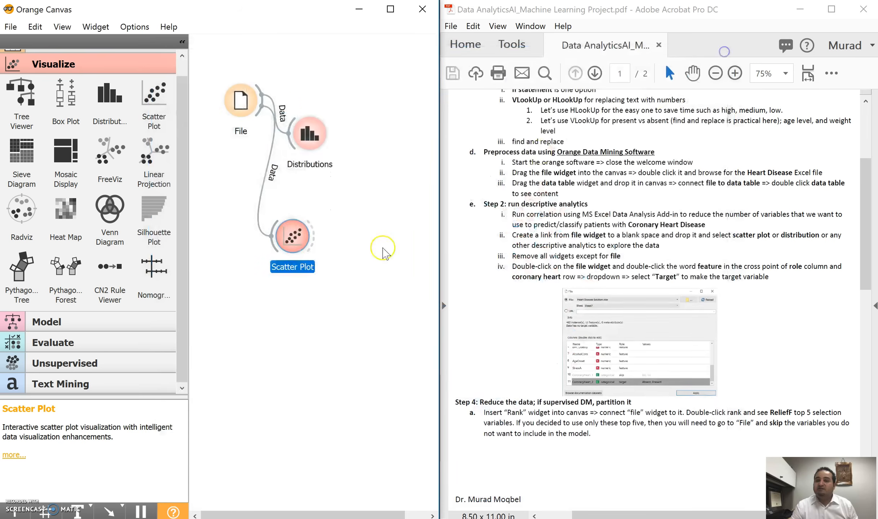
Remove the Distributions and Scatter Plot widgets from the canvas, keeping only the File widget.
click(402, 288)
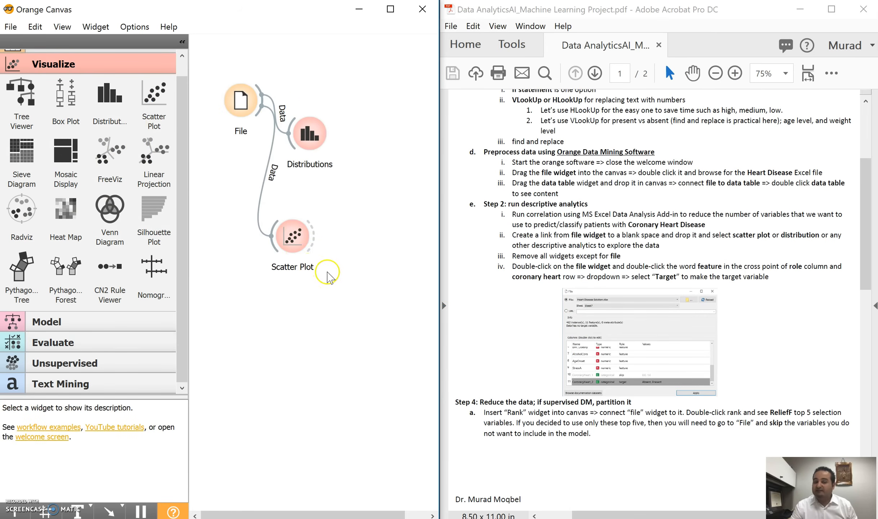
right_click(312, 134)
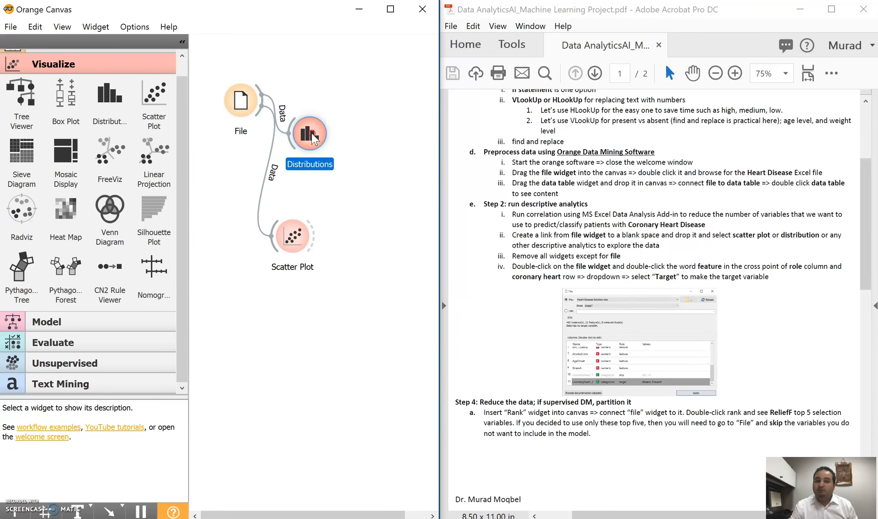
click(345, 176)
right_click(293, 249)
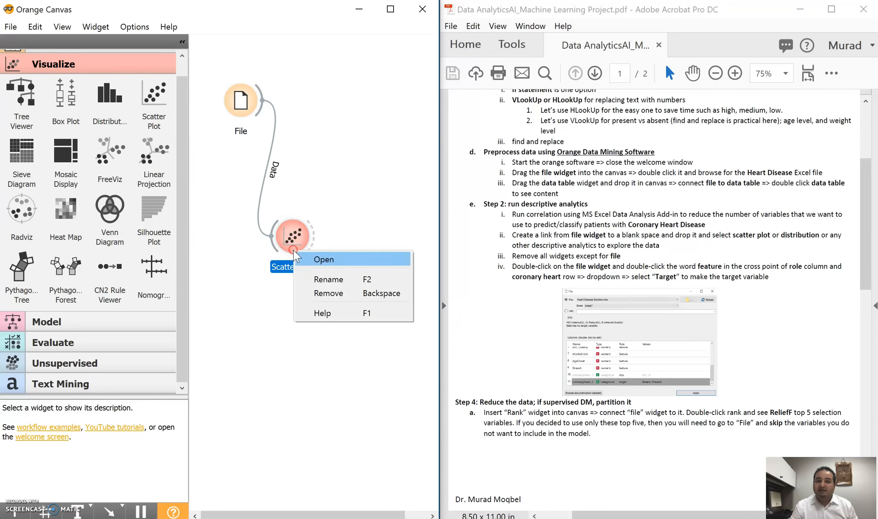
click(330, 292)
Read the PDF instructions on exploring the data, removing the extra widgets and making coronary heart the target variable.
click(610, 216)
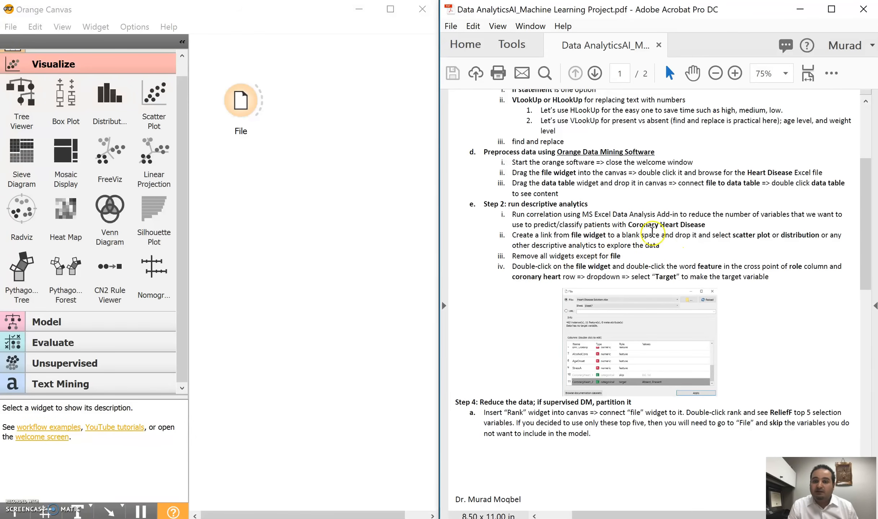
drag(511, 233, 654, 255)
click(614, 266)
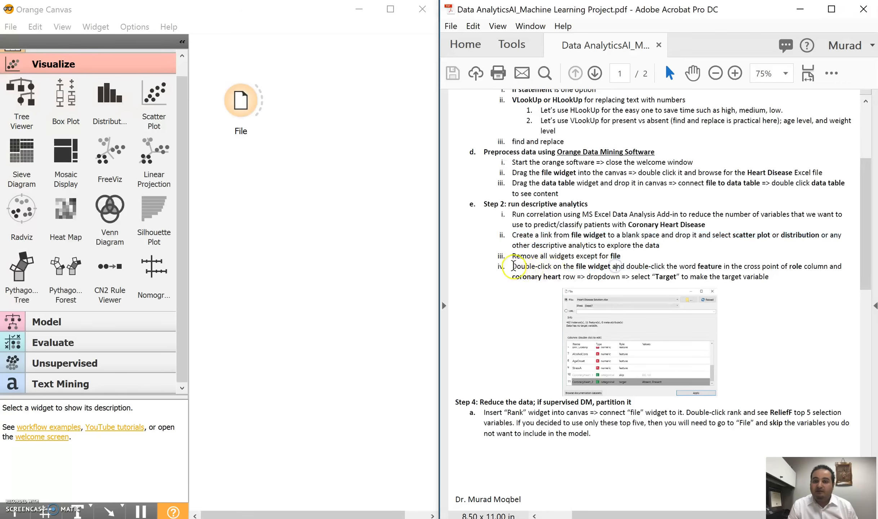
drag(503, 268, 760, 276)
click(680, 268)
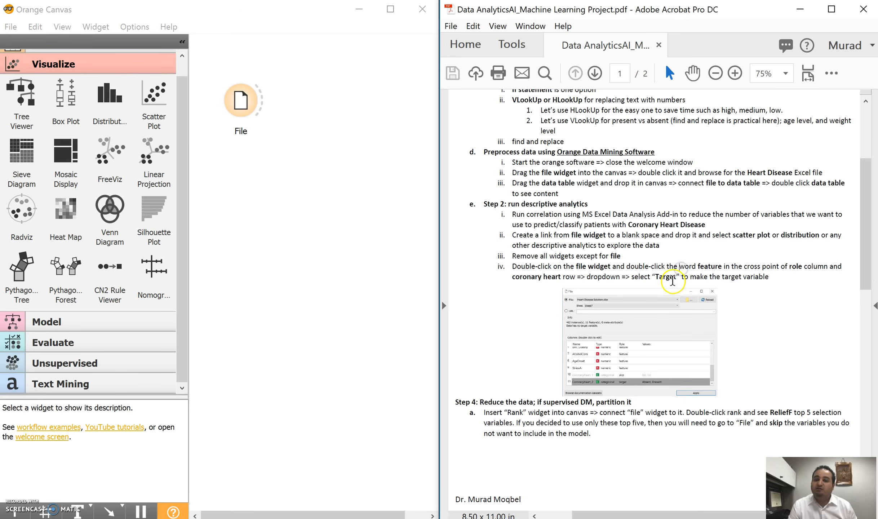
Set the role of CoronaryHeart to target in the File widget, apply the change and close the settings.
double_click(240, 100)
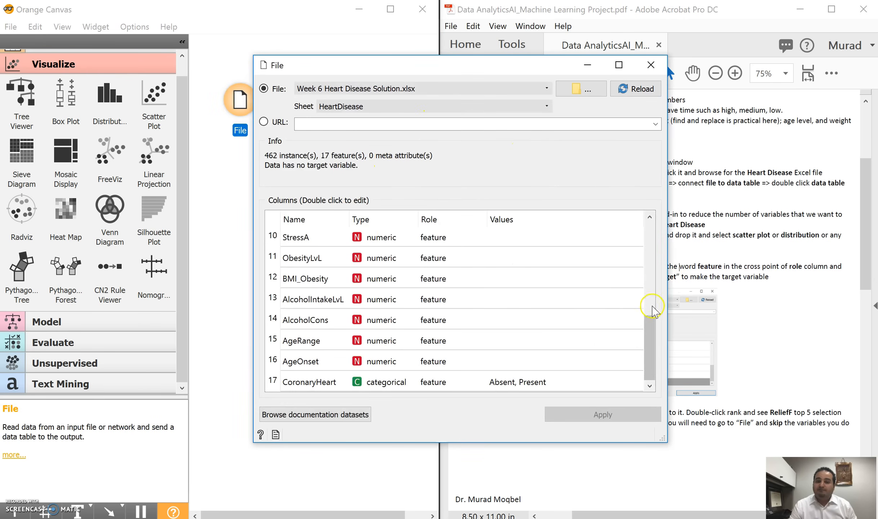
scroll(429, 279, up, 3)
scroll(431, 275, up, 1)
scroll(434, 278, down, 3)
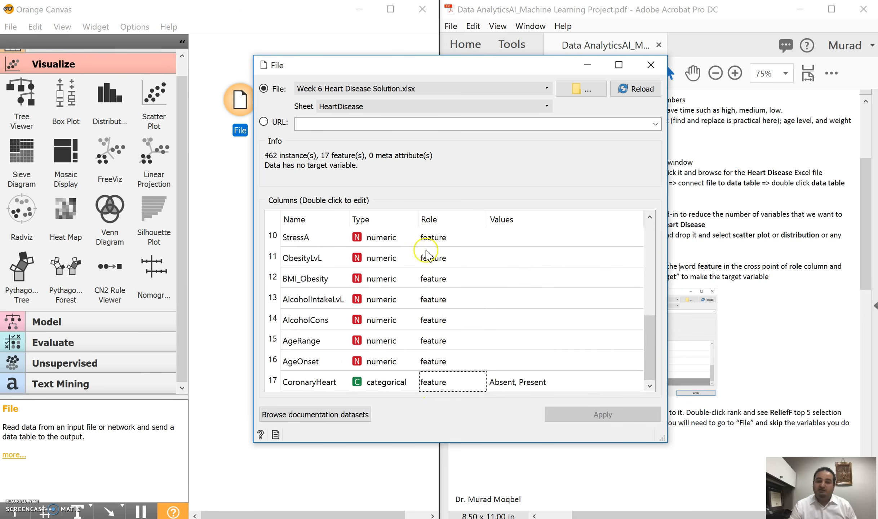
scroll(430, 253, up, 3)
scroll(432, 288, down, 3)
double_click(432, 382)
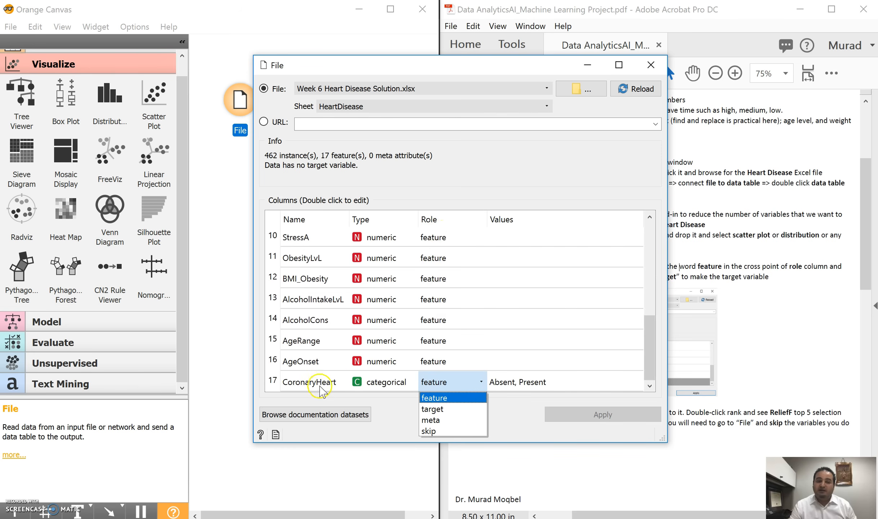
click(434, 409)
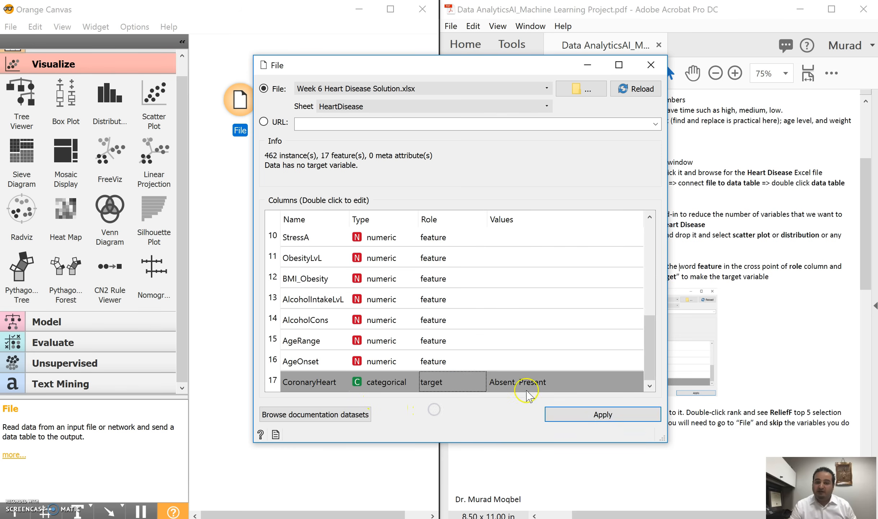
click(597, 418)
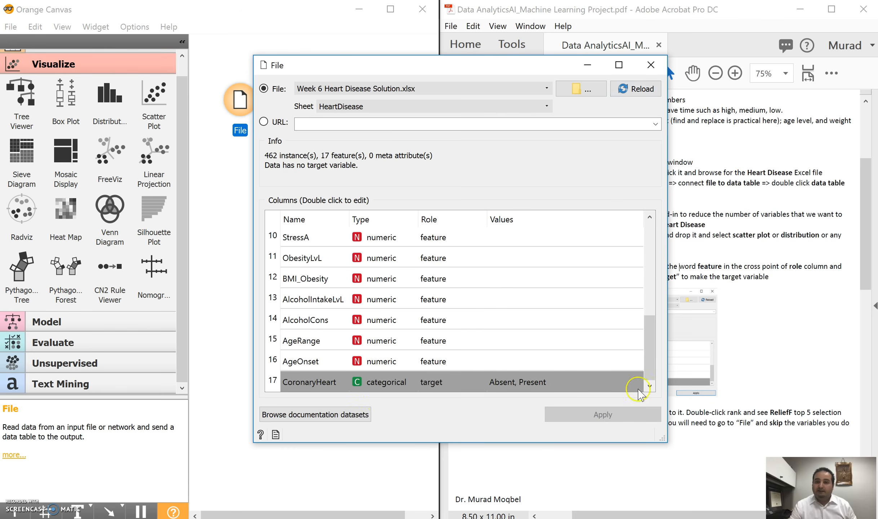
click(643, 72)
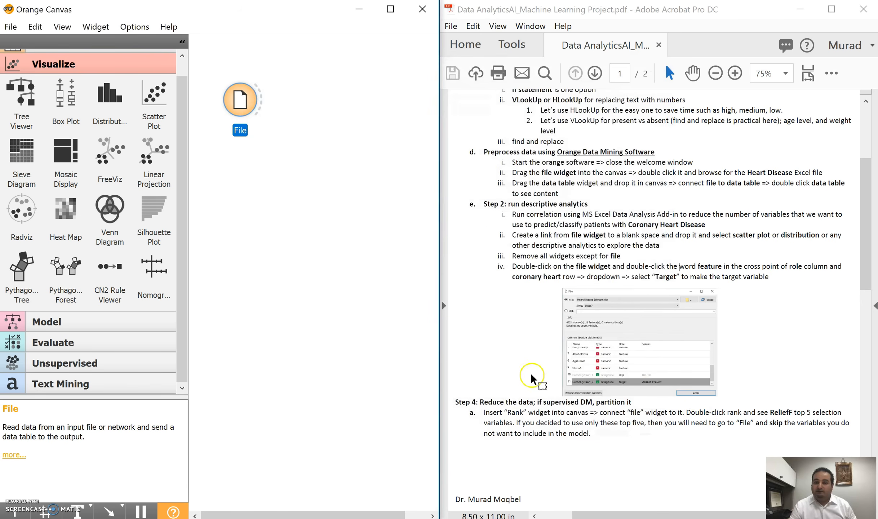
Read the PDF's Step 4 on reducing the data with Rank, and review the column roles in the File widget.
scroll(485, 422, down, 2)
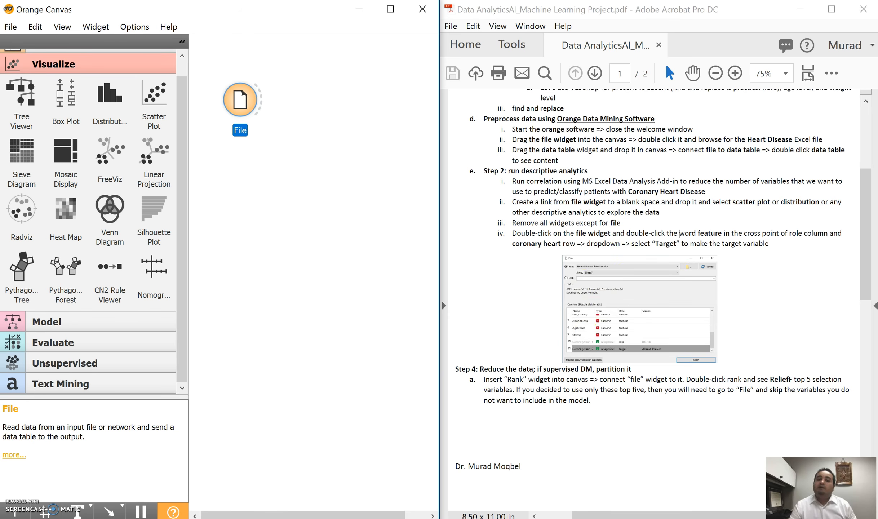
scroll(508, 382, down, 2)
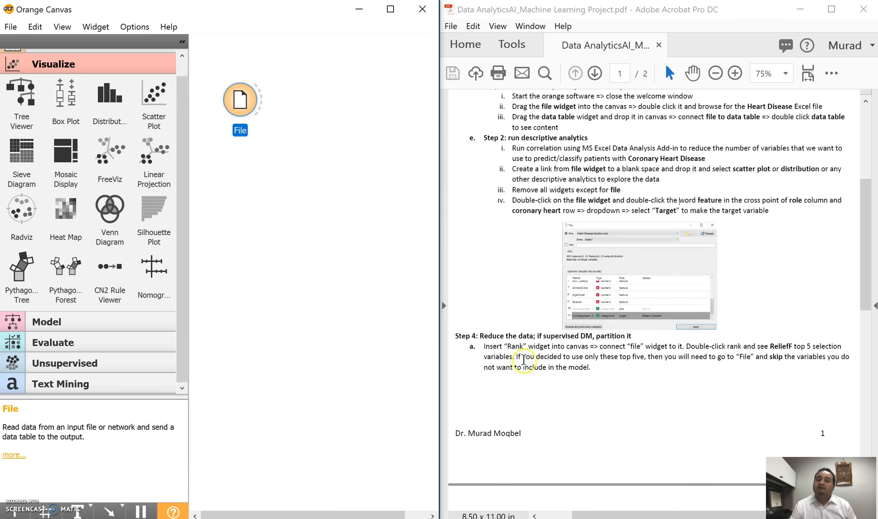
double_click(240, 130)
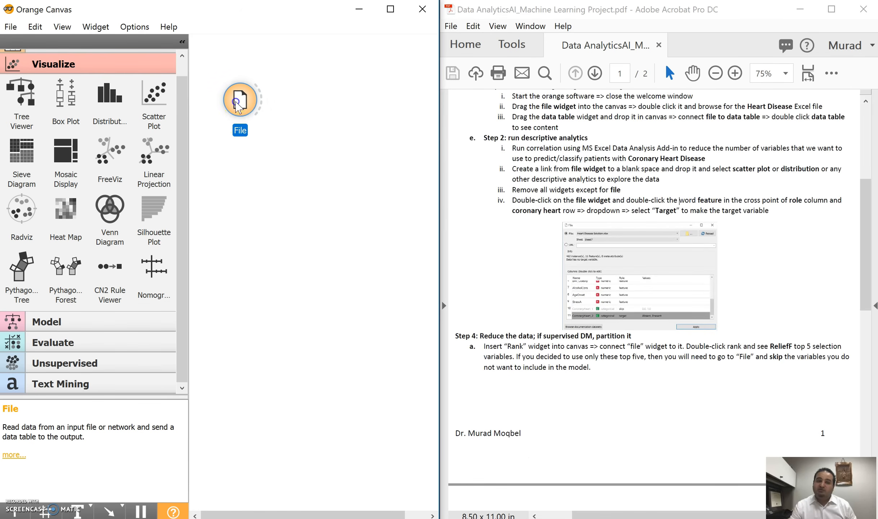
mouse_move(647, 346)
mouse_down()
mouse_move(646, 283)
mouse_move(659, 356)
mouse_up()
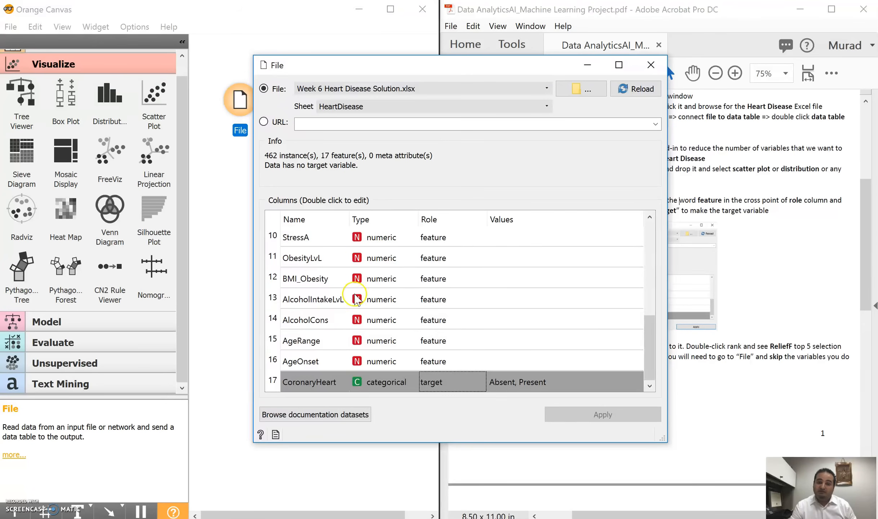
scroll(356, 299, up, 3)
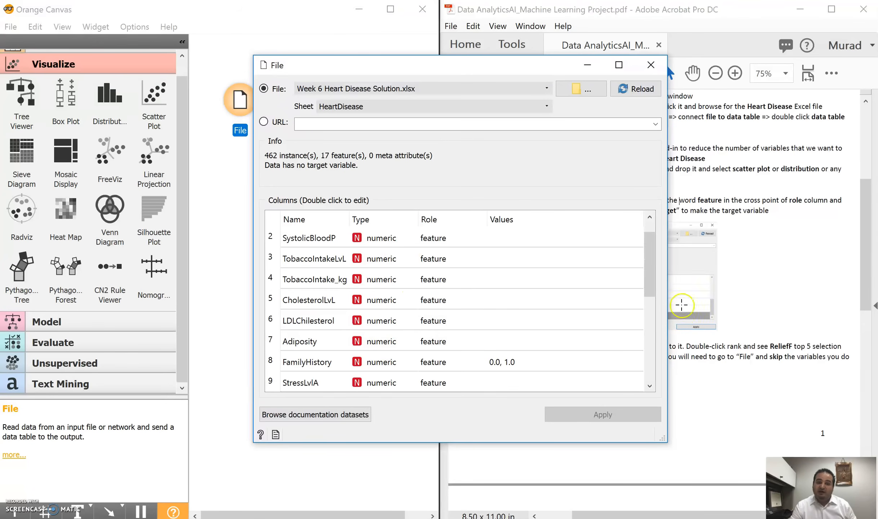
drag(649, 251, 661, 314)
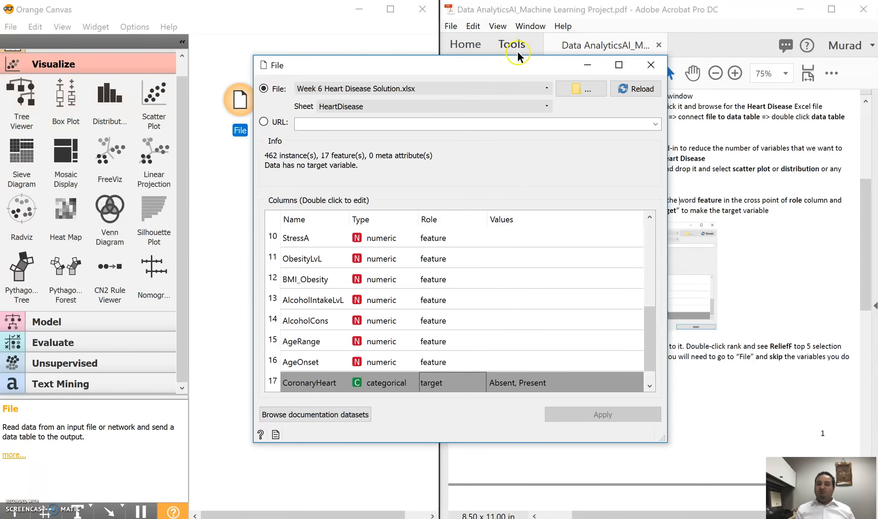
drag(519, 67, 224, 83)
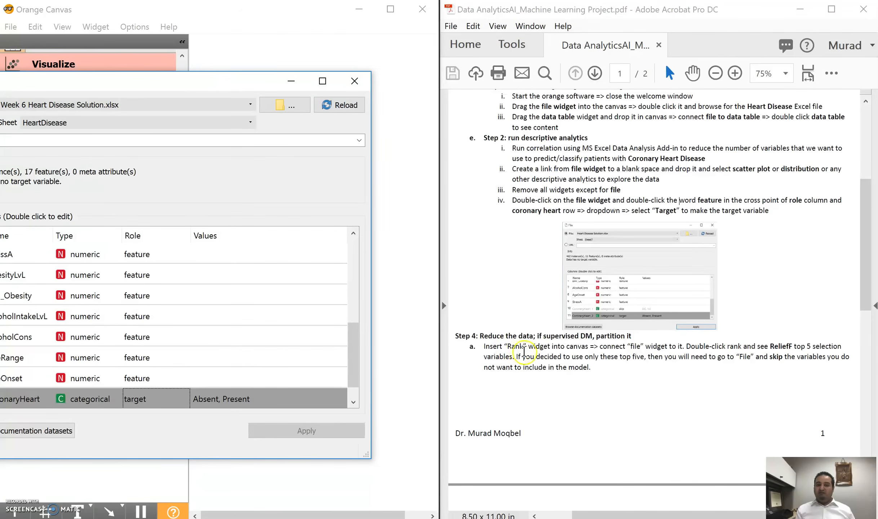
drag(214, 74, 562, 61)
click(700, 72)
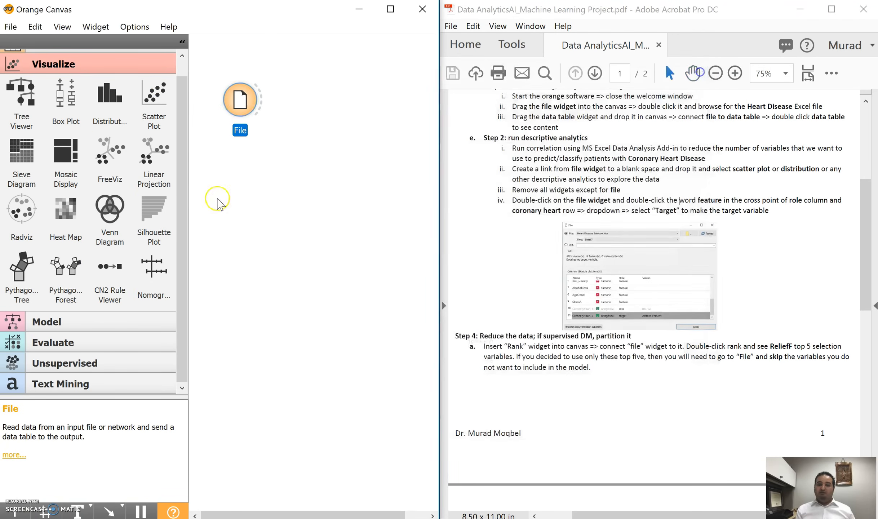
Add a Rank widget linked to the File widget, and sort its variable scores by ReliefF.
scroll(83, 137, up, 1)
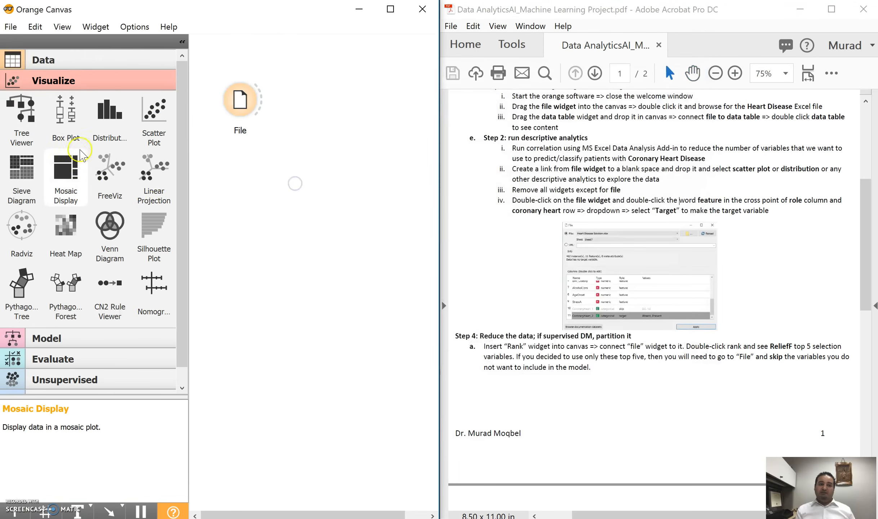
click(29, 62)
drag(65, 213, 328, 93)
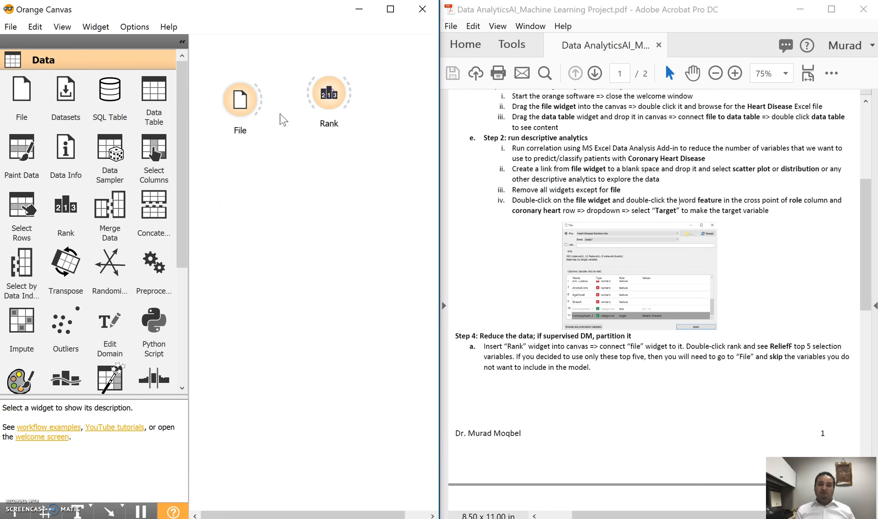
drag(316, 99, 317, 98)
double_click(329, 94)
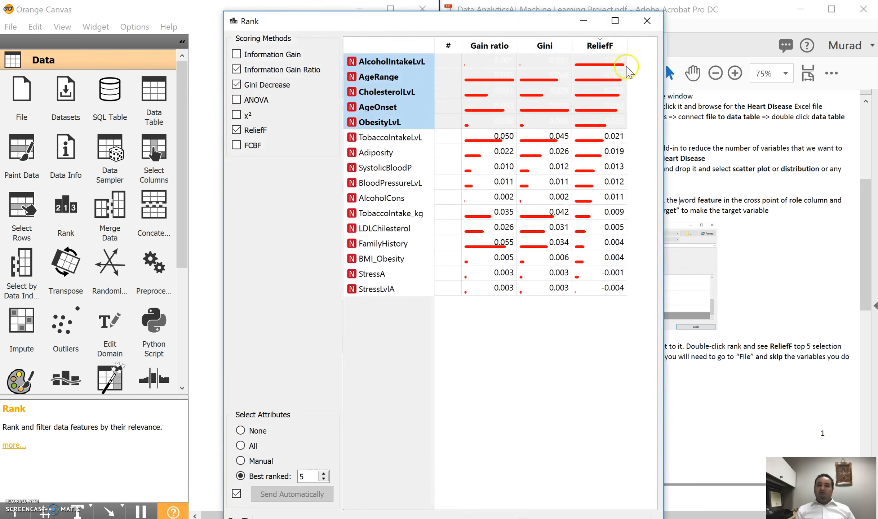
click(600, 46)
click(608, 46)
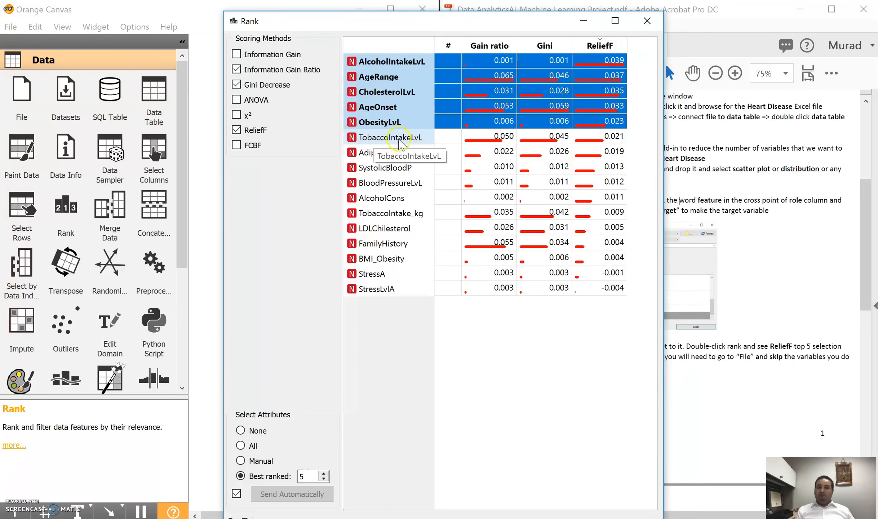
Arrange the Rank window and the File widget's settings side by side, with the File column list at its first rows.
drag(497, 23, 876, 2)
drag(715, 7, 877, 211)
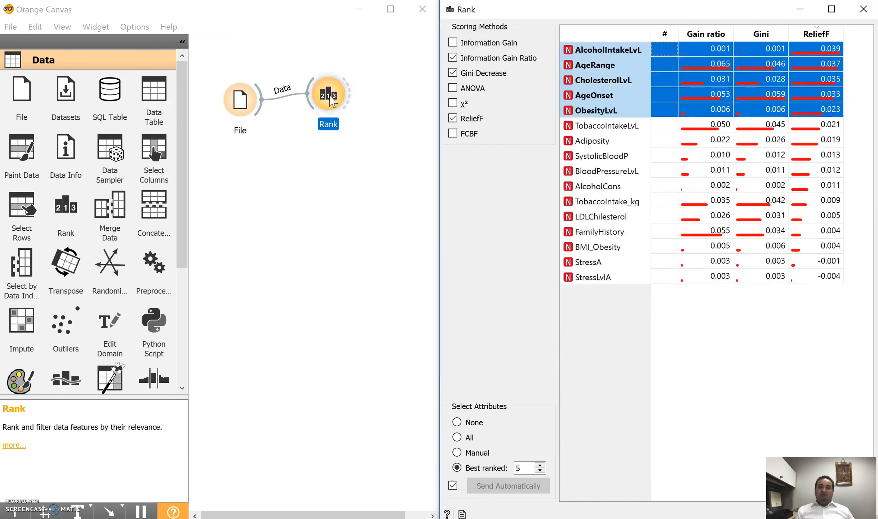
double_click(241, 110)
drag(550, 69, 116, 68)
drag(402, 337, 405, 227)
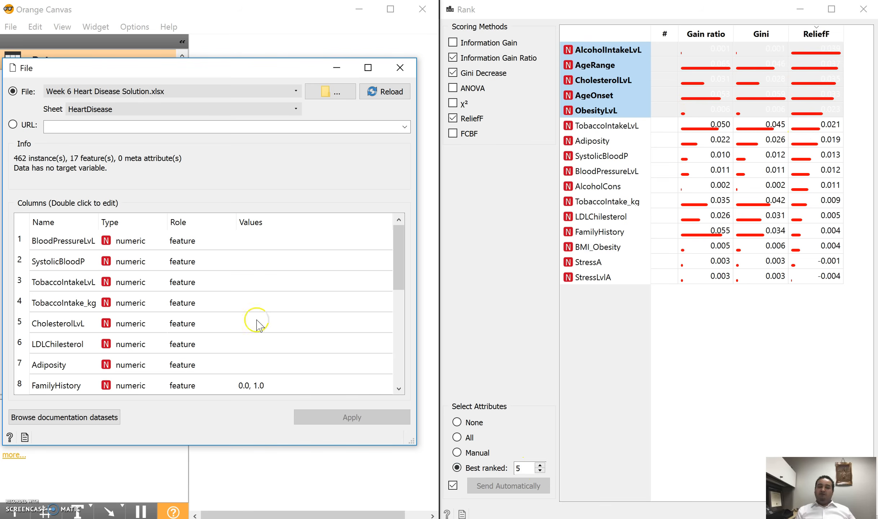
click(401, 243)
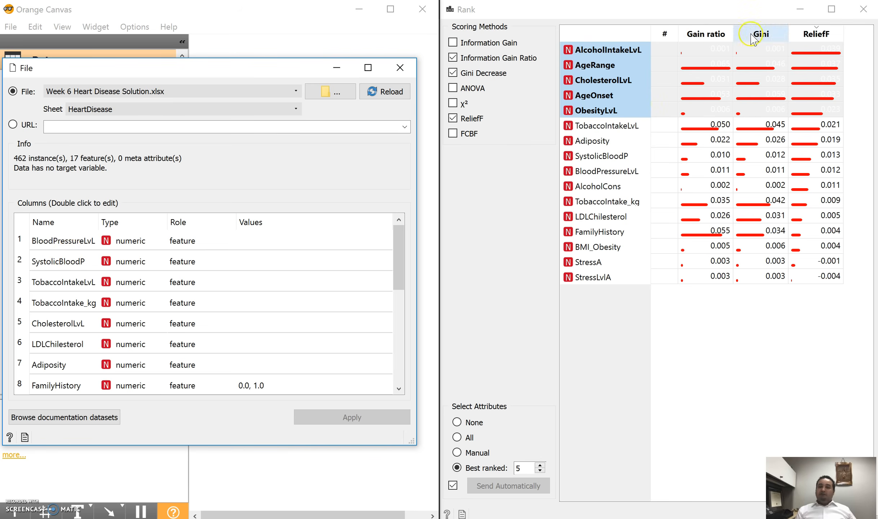
Set the role of BloodPressureLvL to skip in the File widget.
click(193, 243)
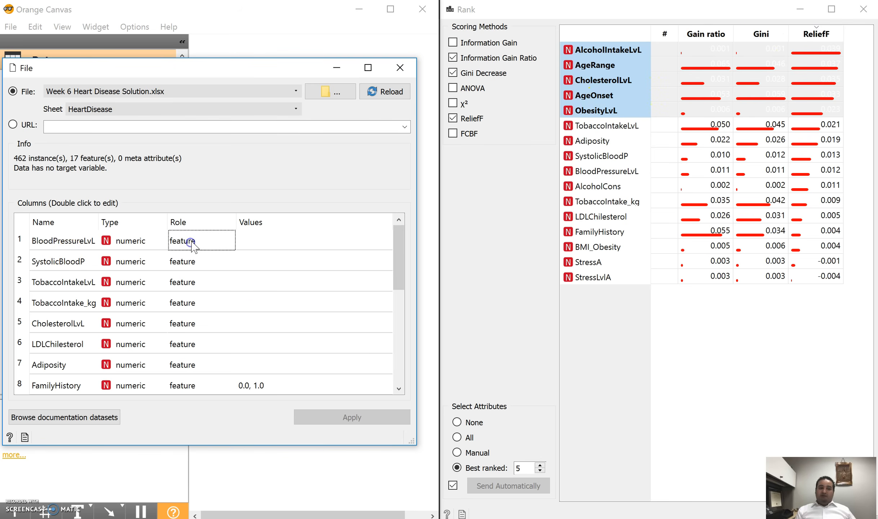
click(192, 242)
click(189, 241)
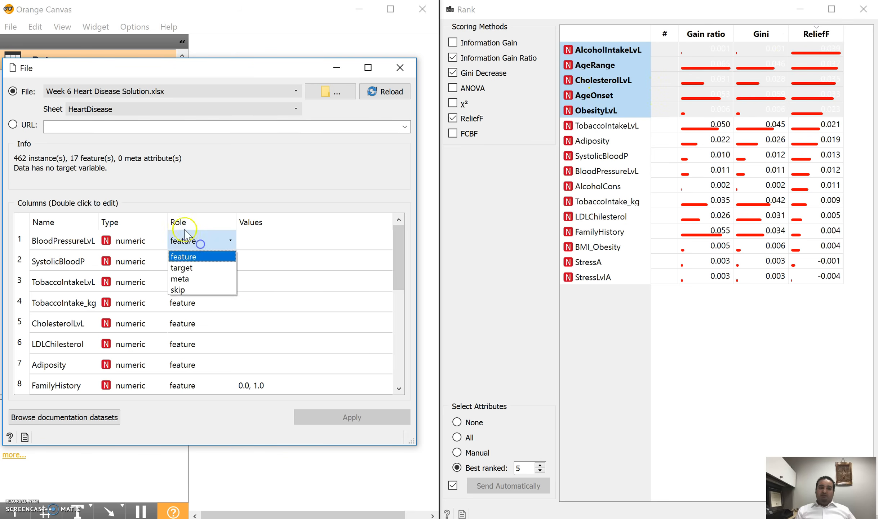
click(185, 288)
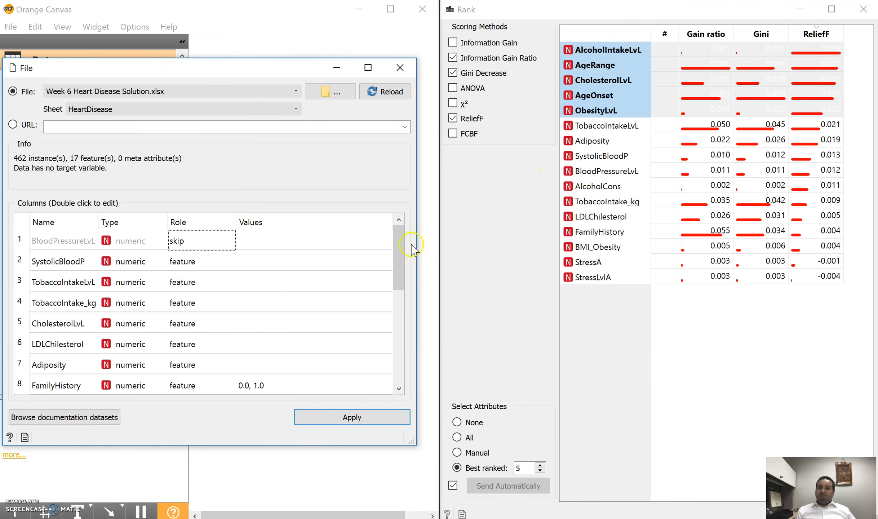
Set the File widget's remaining columns to skip, except features TobaccoIntakeLvL, CholesterolLvL, ObesityLvL, AlcoholIntakeLvL, AgeRange and target CoronaryHeart, and apply the roles.
double_click(202, 260)
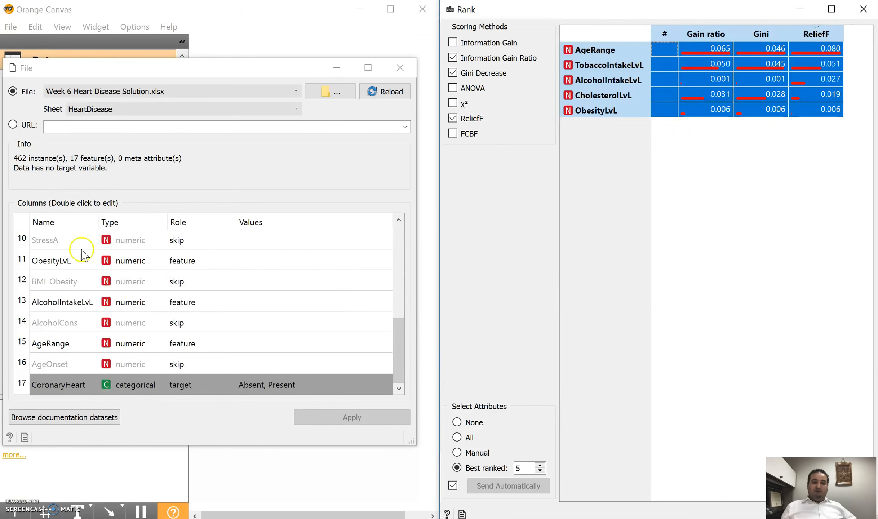
click(394, 252)
drag(398, 335, 413, 233)
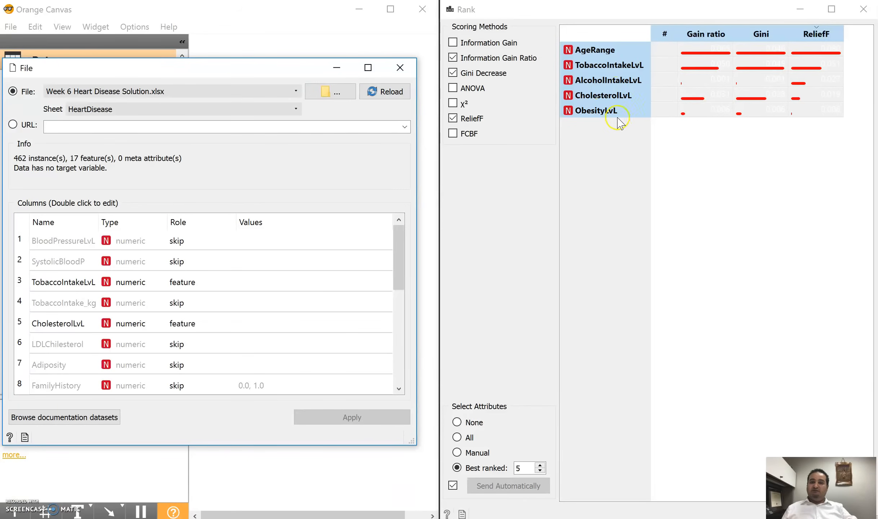
click(403, 248)
drag(402, 249, 391, 378)
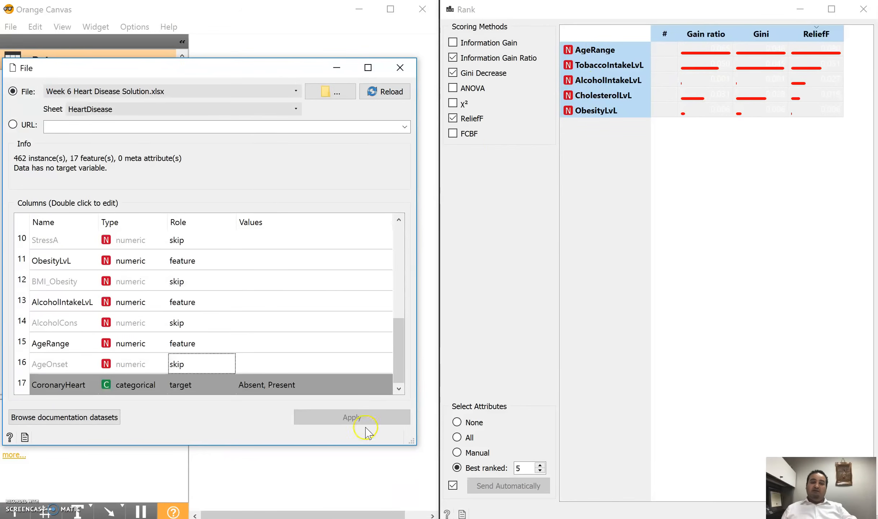
click(400, 69)
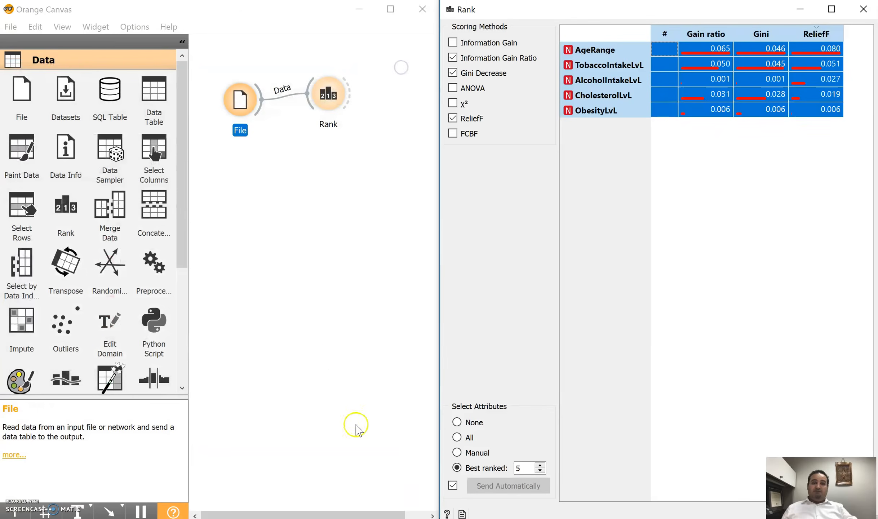
Switch to the project PDF in Adobe Acrobat and read Step 5&6&7 on specifying the task and choosing the techniques.
key(alt+Tab)
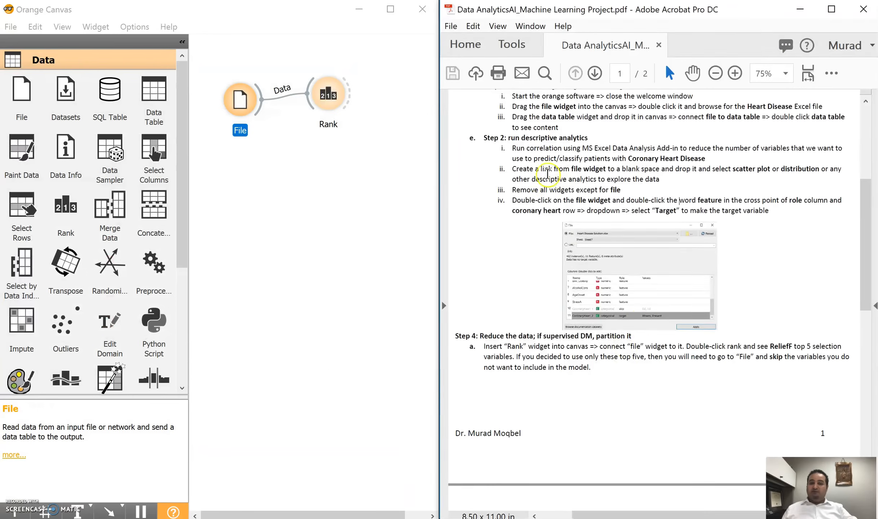
scroll(572, 377, down, 2)
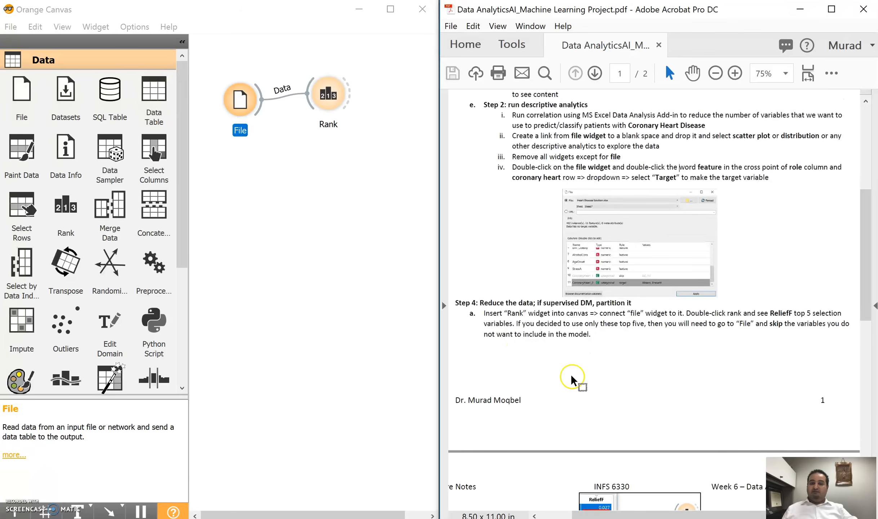
scroll(778, 283, down, 5)
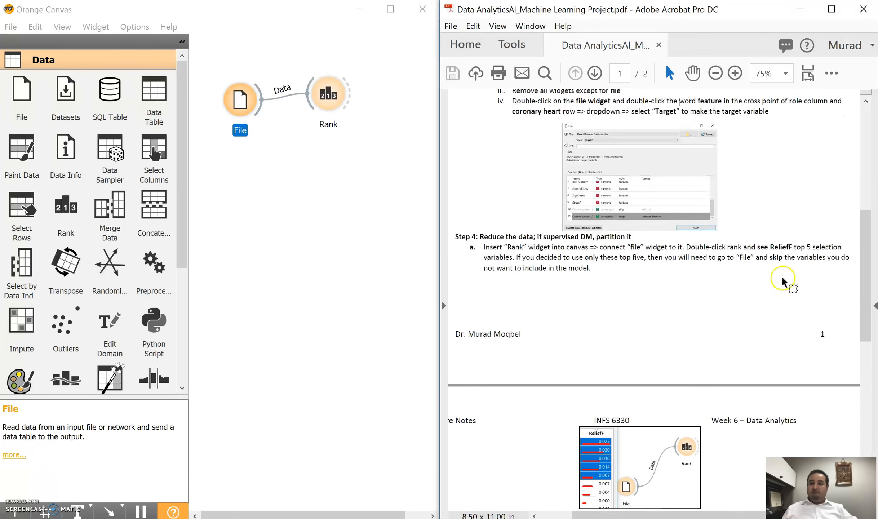
scroll(596, 292, down, 4)
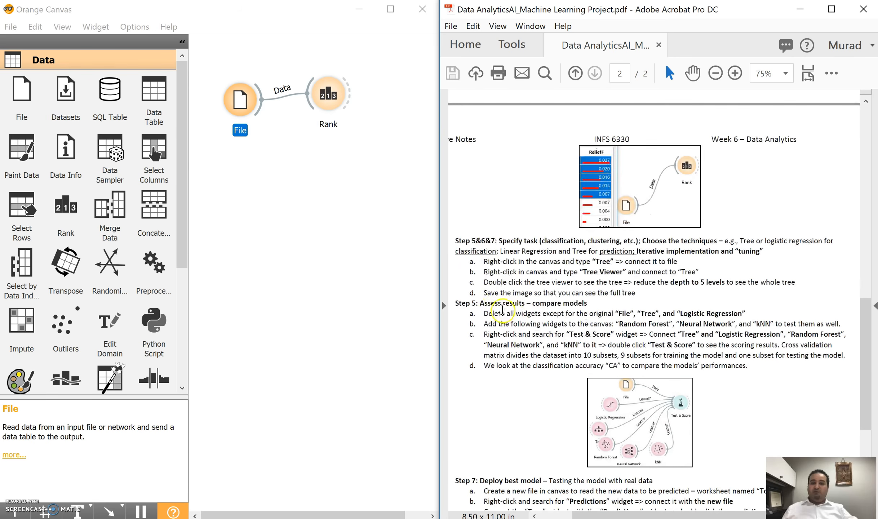
scroll(466, 246, down, 1)
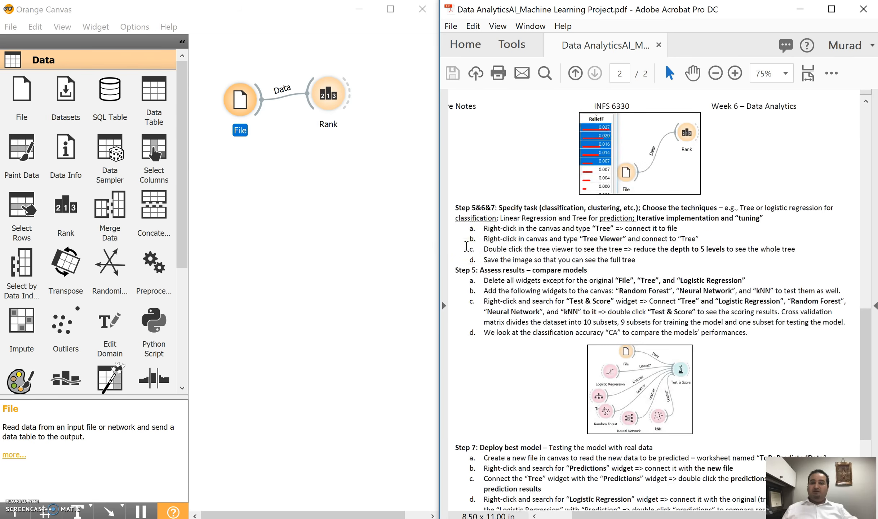
scroll(503, 222, down, 1)
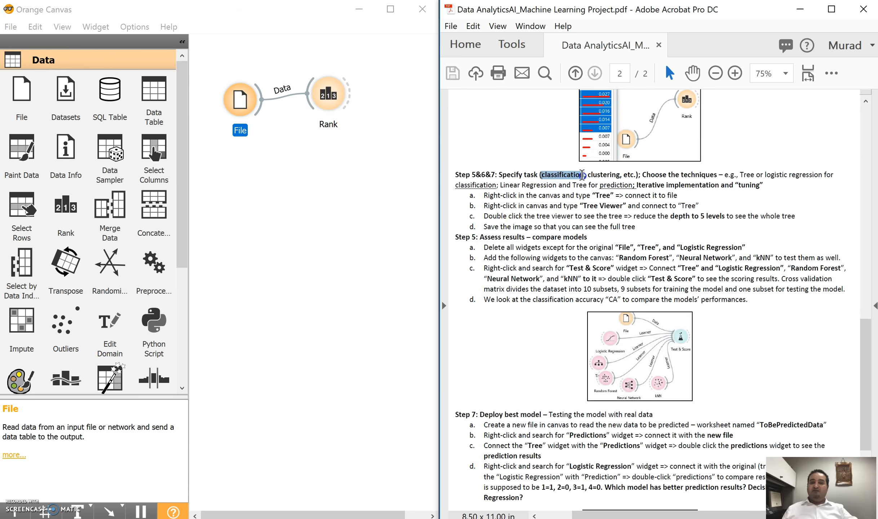
click(618, 168)
click(546, 175)
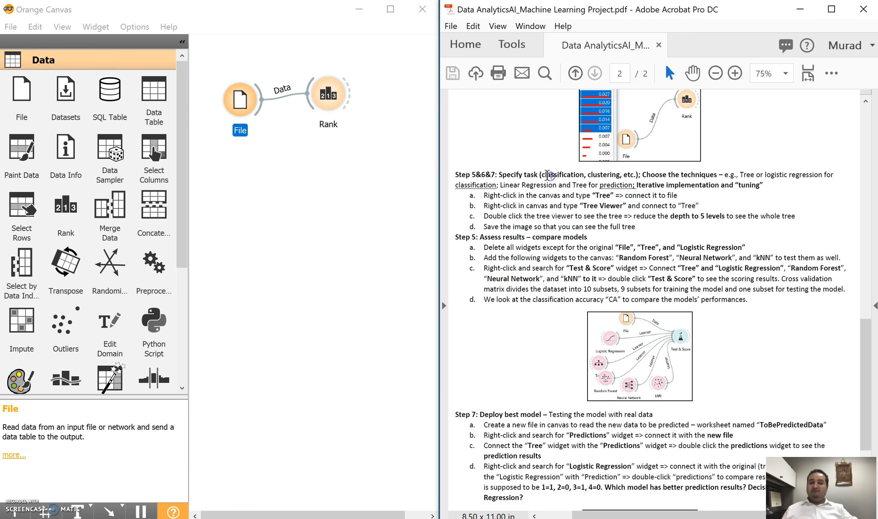